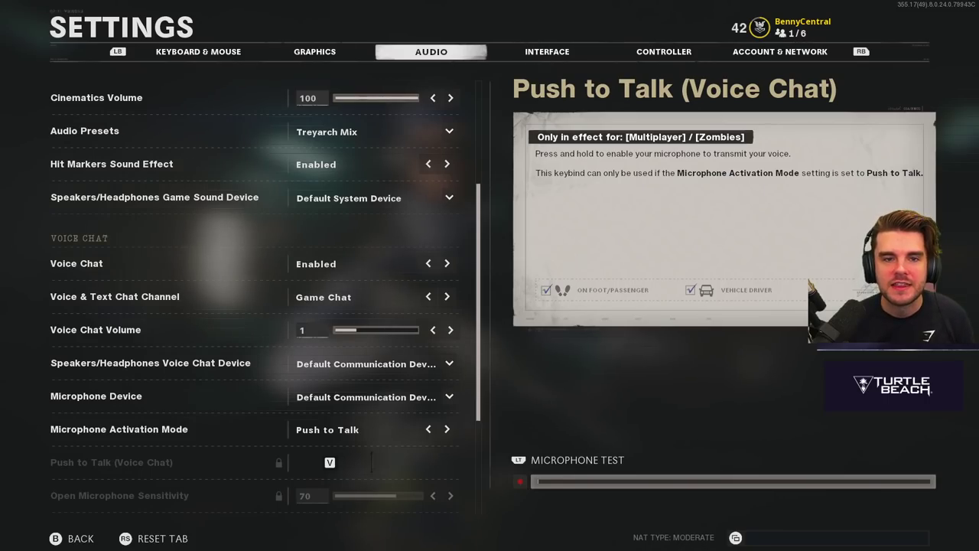
pyautogui.press('Up')
pyautogui.press('Up')
pyautogui.press('Up')
pyautogui.press('Up')
pyautogui.press('Up')
pyautogui.press('Up')
pyautogui.press('Up')
pyautogui.press('Up')
pyautogui.press('Up')
pyautogui.press('Up')
pyautogui.press('Up')
pyautogui.press('Up')
pyautogui.press('Up')
pyautogui.press('Up')
pyautogui.press('Up')
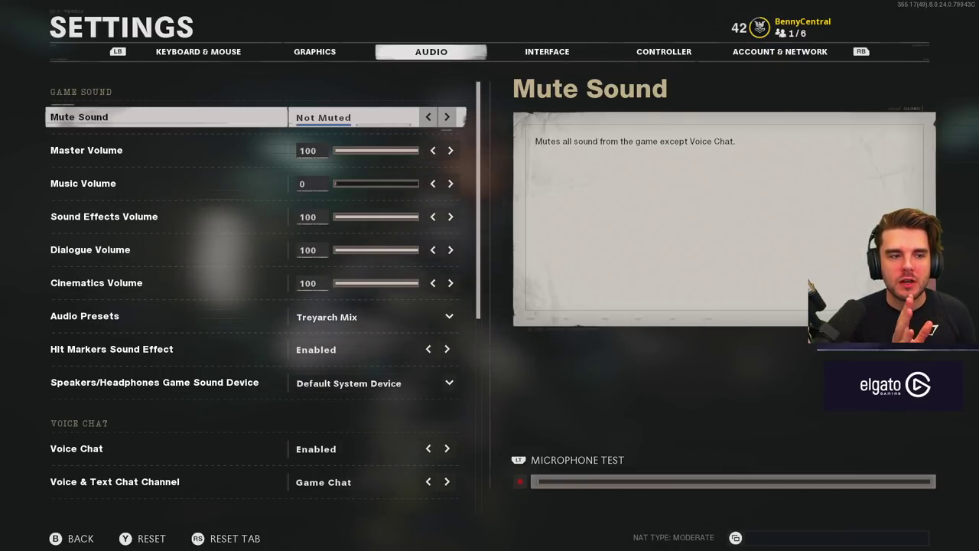
# Lower Dialogue Volume and Cinematics Volume from 100 to 40, leaving Music Volume at 0
pyautogui.click(87, 150)
pyautogui.click(83, 183)
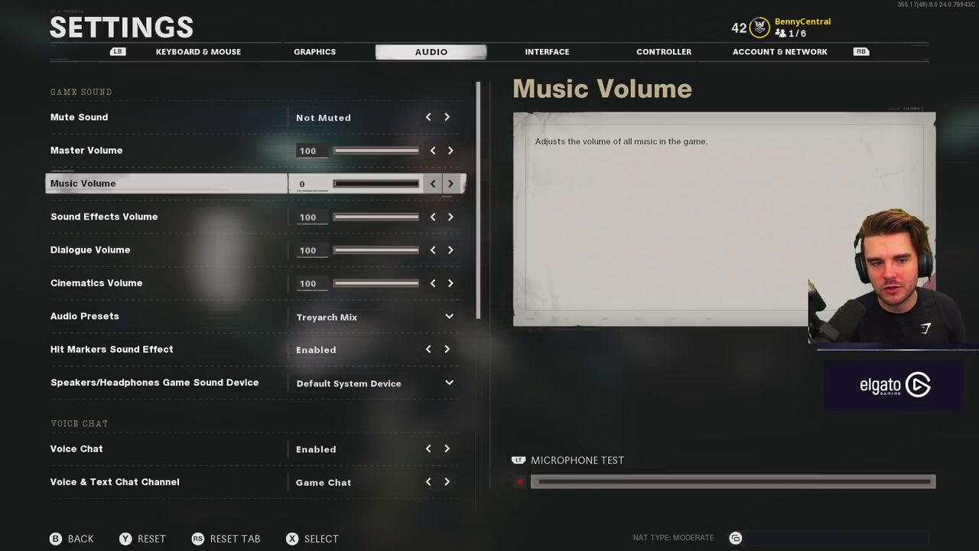
pyautogui.click(104, 216)
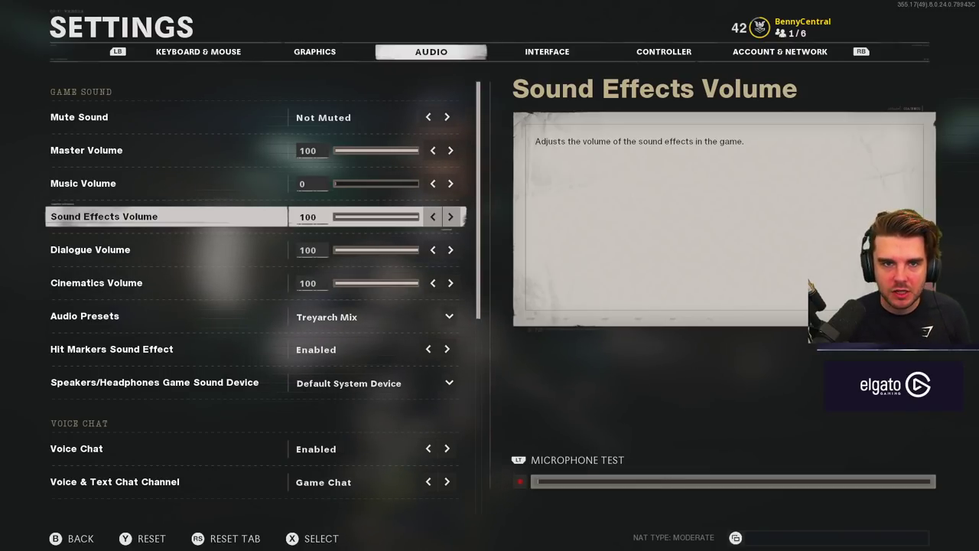
pyautogui.press('Down')
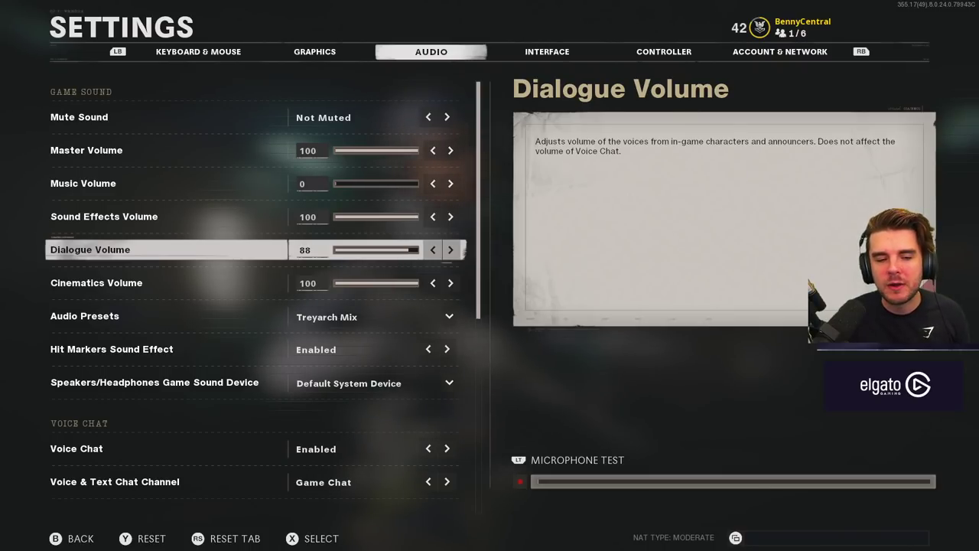
pyautogui.press('Left')
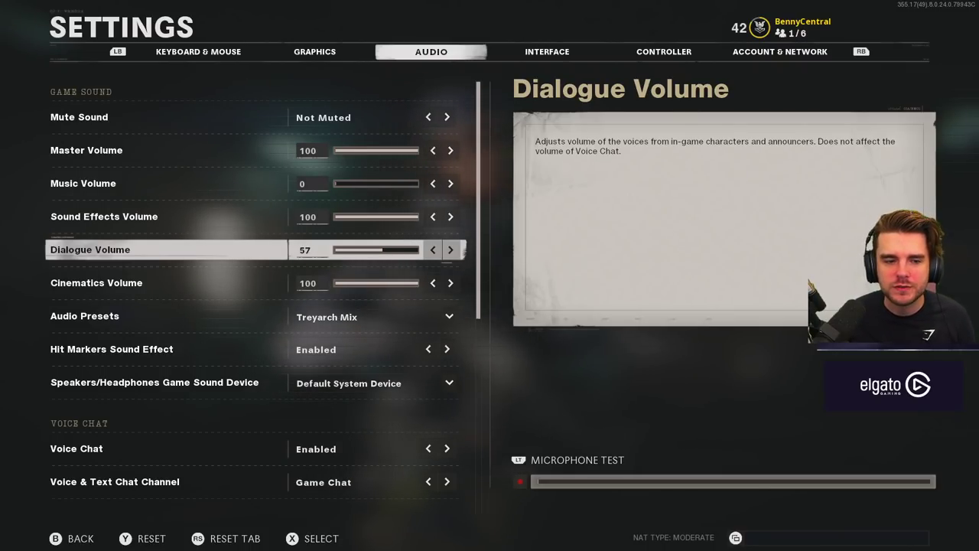
pyautogui.press('Down')
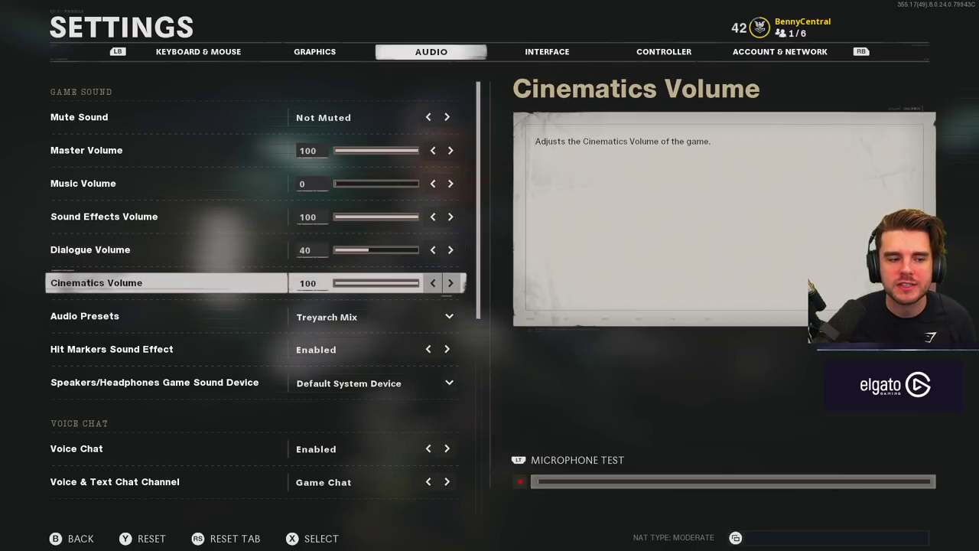
pyautogui.press('Left')
pyautogui.press('Left')
pyautogui.press('Left')
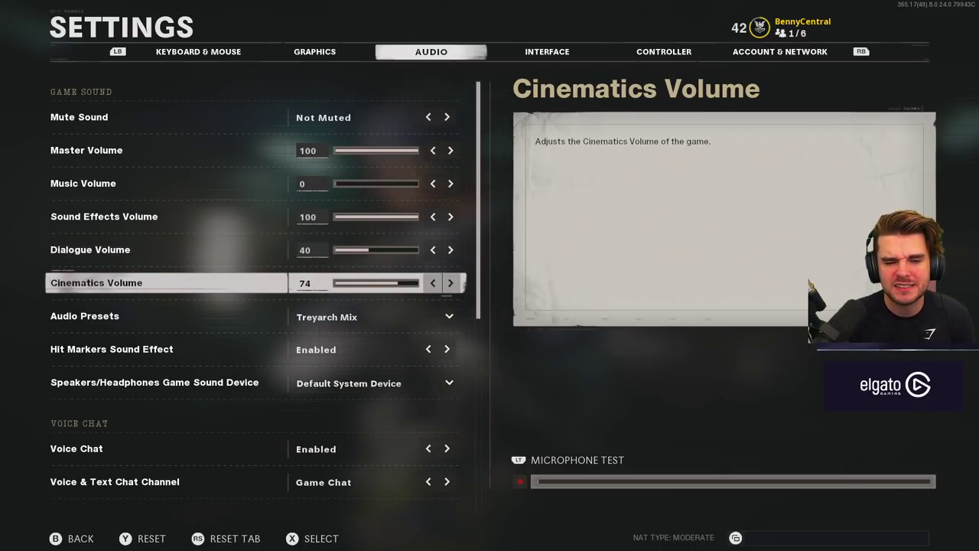
pyautogui.press('Left')
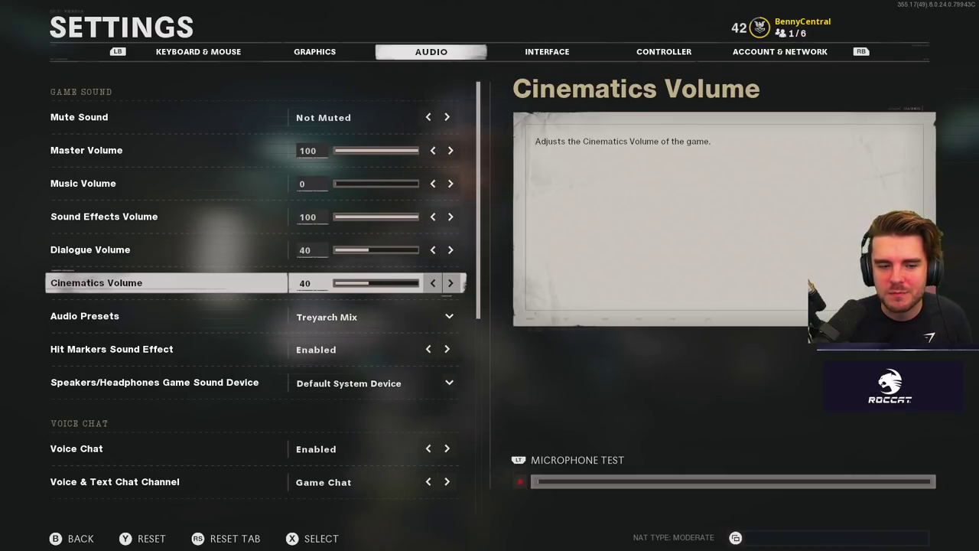
pyautogui.press('Down')
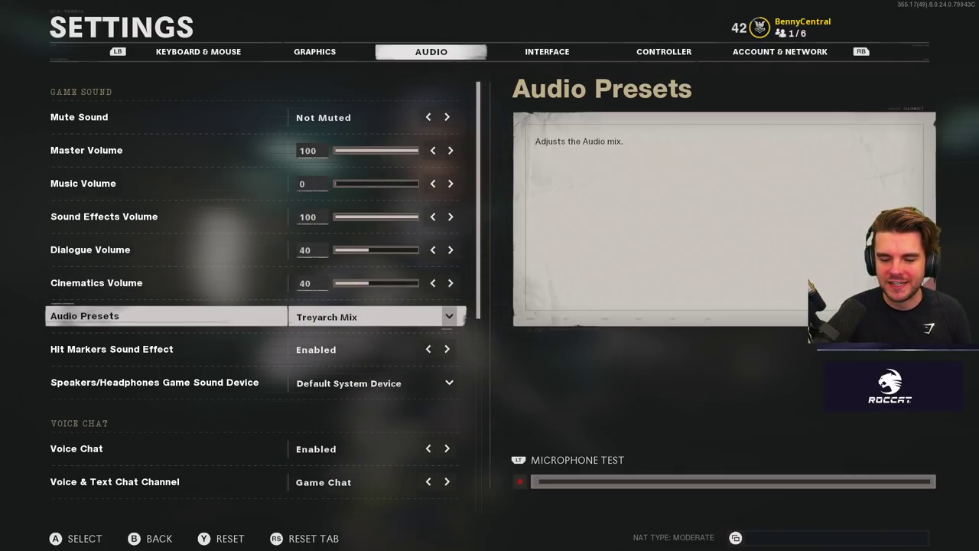
# Pick High Boost instead of Treyarch Mix in the Audio Presets list
pyautogui.press('Return')
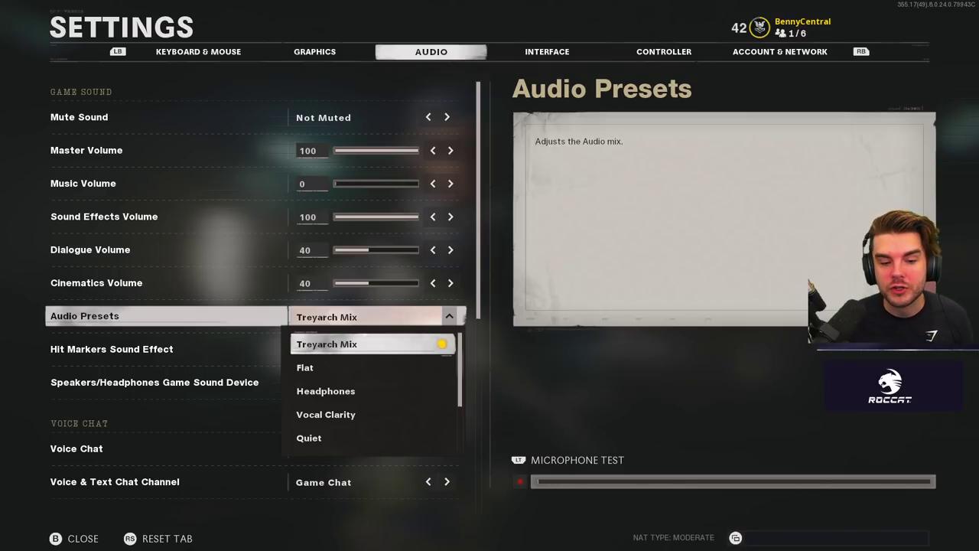
pyautogui.press('Down')
pyautogui.press('Down')
pyautogui.press('Down')
pyautogui.press('Down')
pyautogui.press('Down')
pyautogui.press('Down')
pyautogui.press('Down')
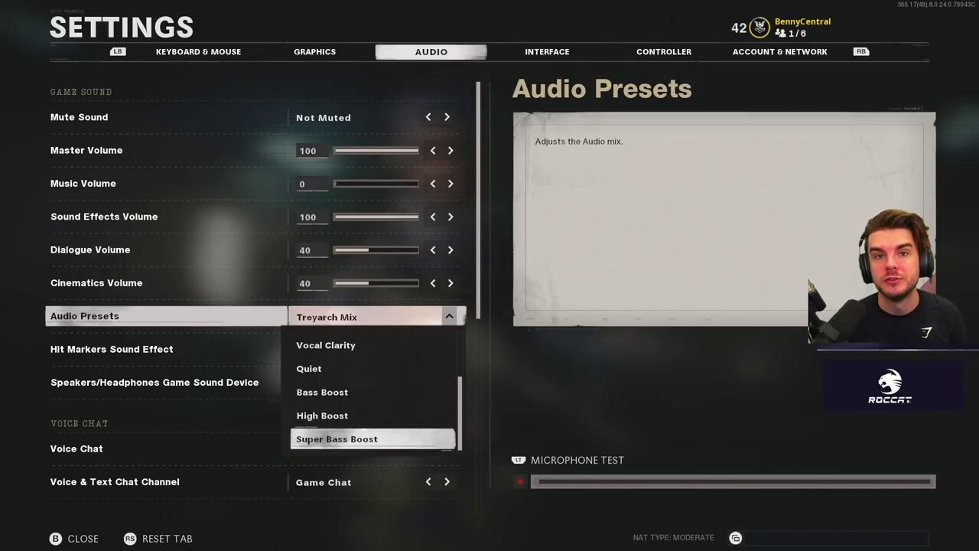
pyautogui.press('Up')
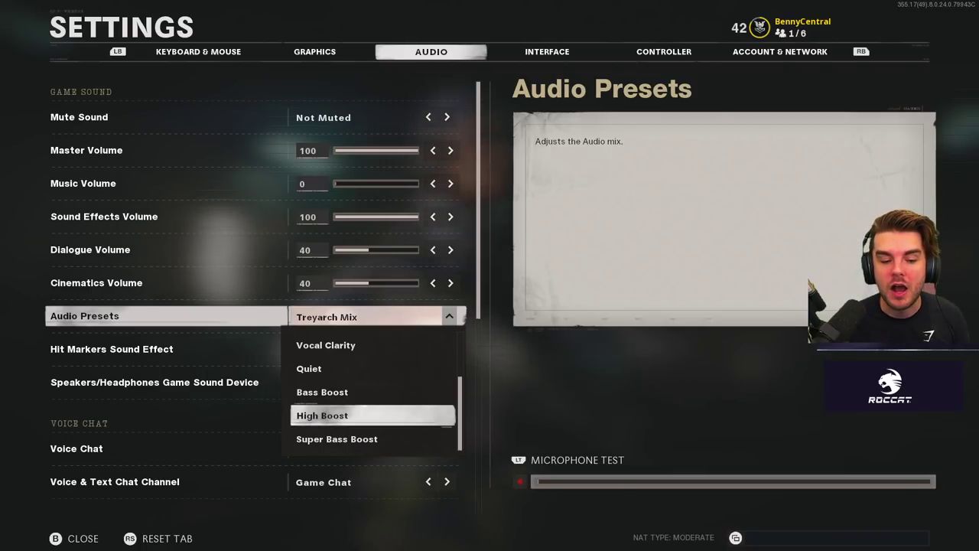
pyautogui.press('Return')
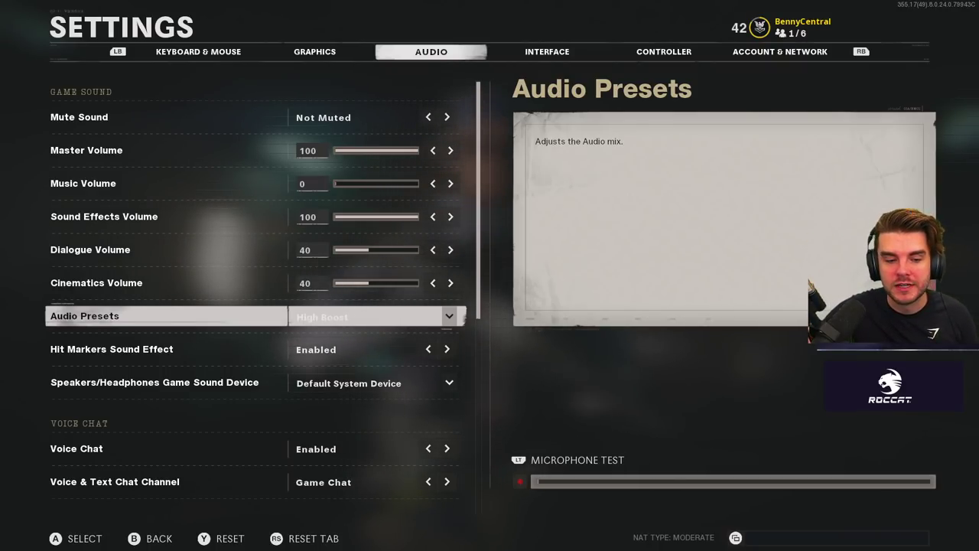
pyautogui.press('Down')
pyautogui.press('Down')
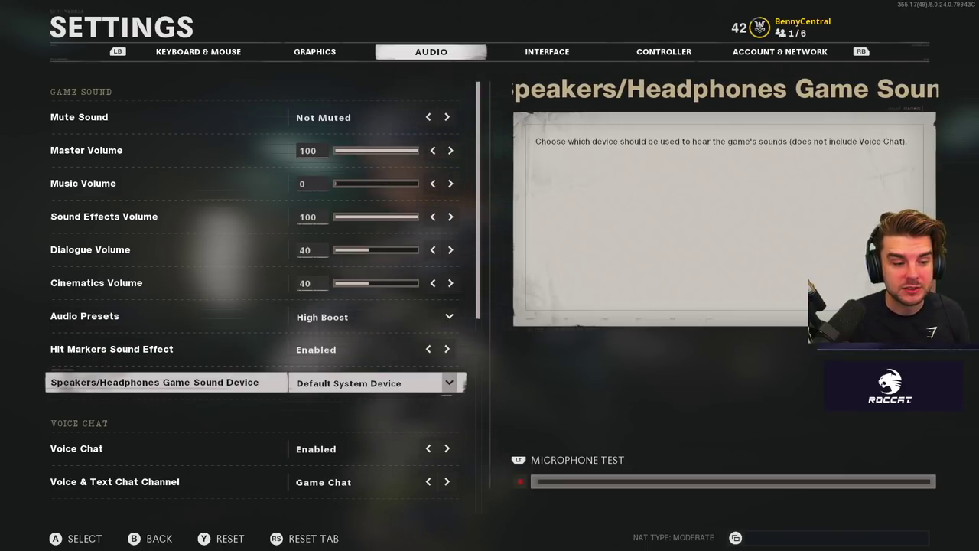
# Keep the sound device on Default System Device, check Attenuation, then go to the Interface tab
pyautogui.press('Return')
pyautogui.press('Escape')
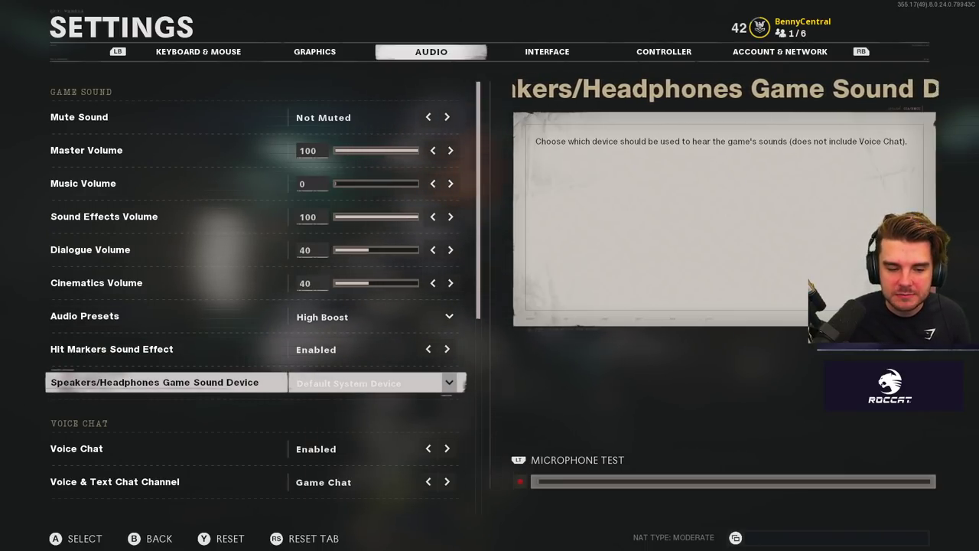
pyautogui.press('Down')
pyautogui.press('Down')
pyautogui.press('Down')
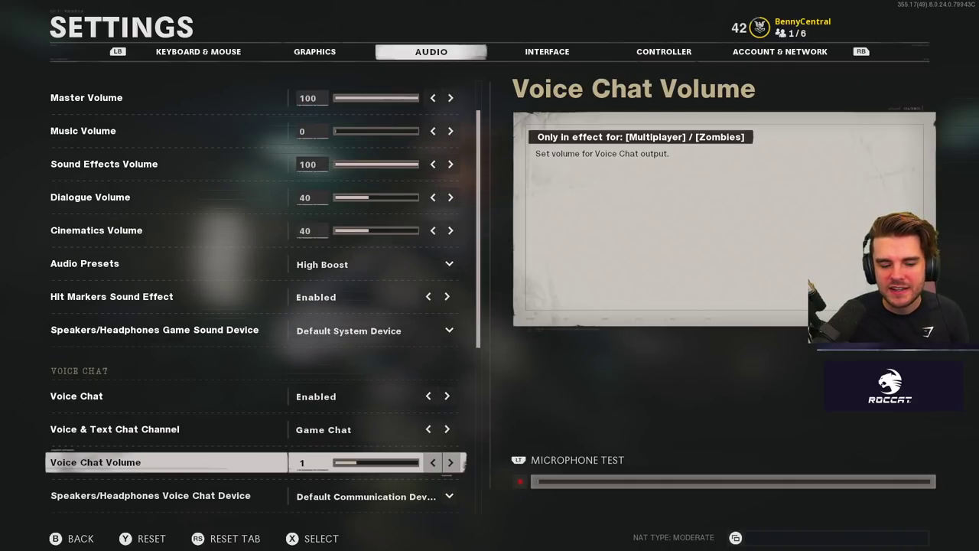
pyautogui.press('Down')
pyautogui.press('Down')
pyautogui.press('Down')
pyautogui.press('Down')
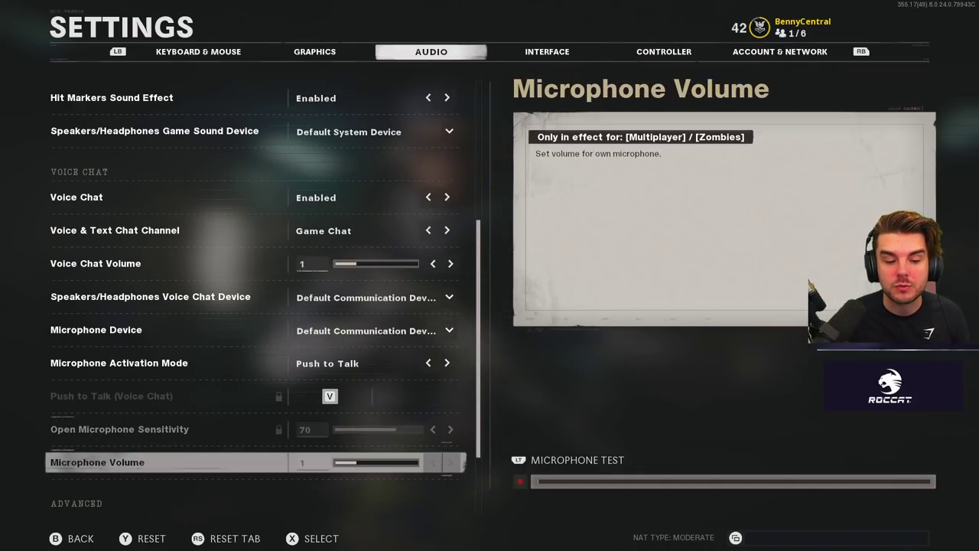
pyautogui.press('Down')
pyautogui.press('Down')
pyautogui.press('Down')
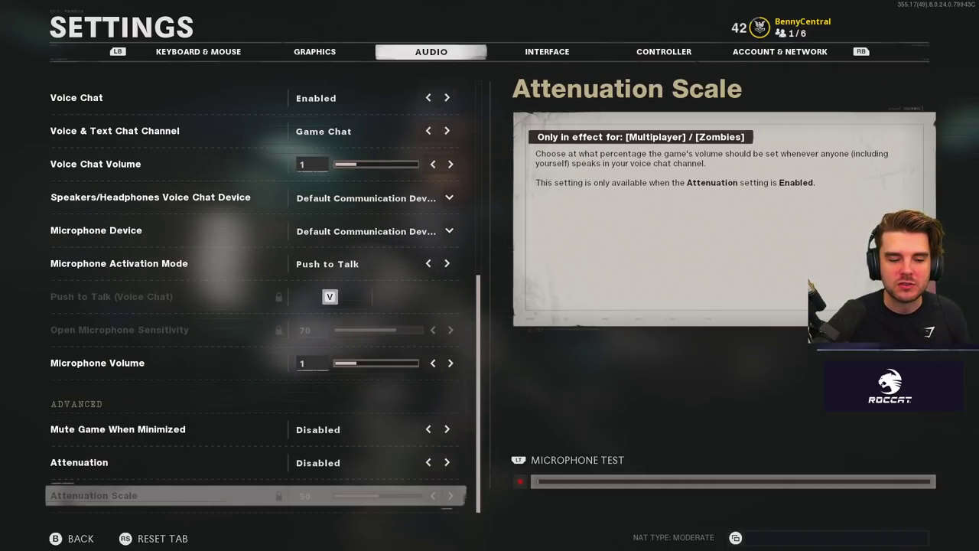
pyautogui.press('Up')
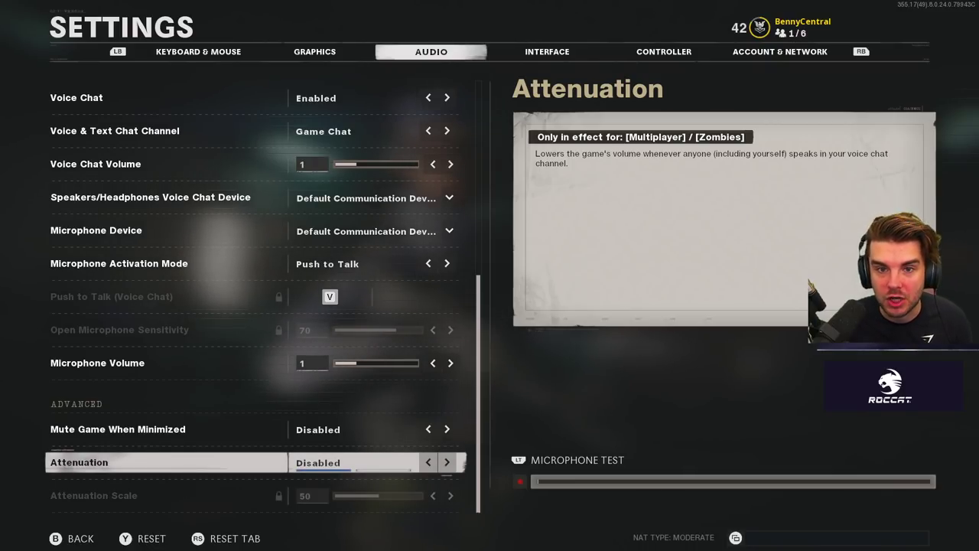
pyautogui.press('e')
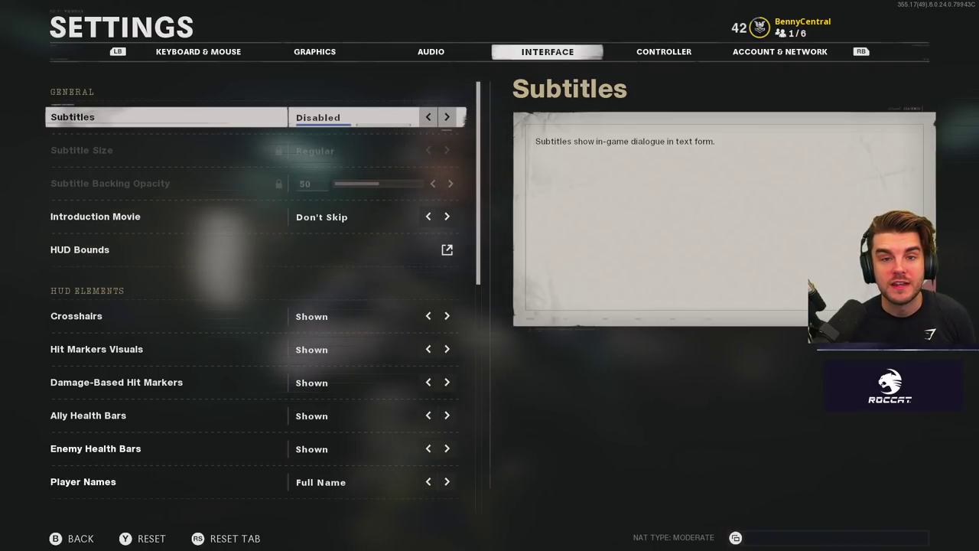
# Set Introduction Movie to Skip and Ally Health Bars to Hidden
pyautogui.press('Down')
pyautogui.press('Down')
pyautogui.press('Down')
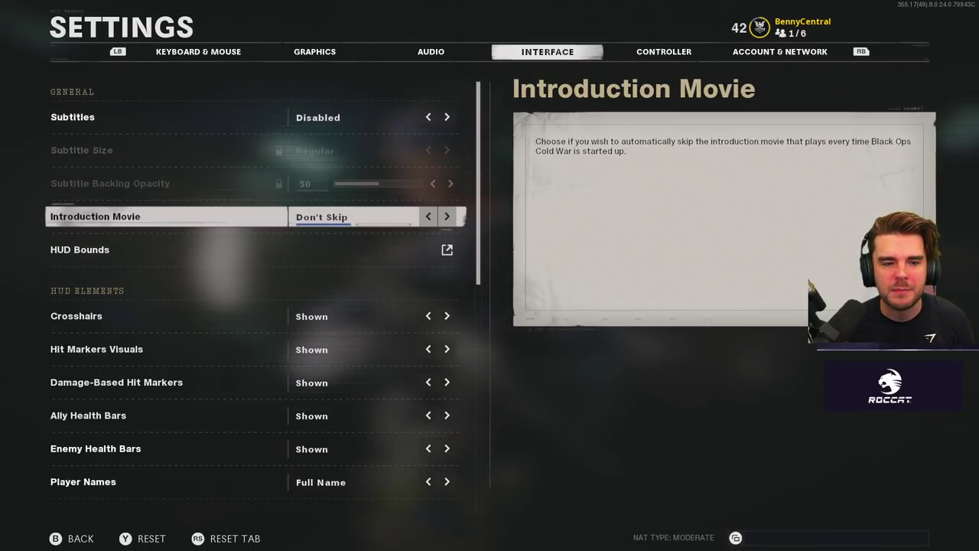
pyautogui.press('Right')
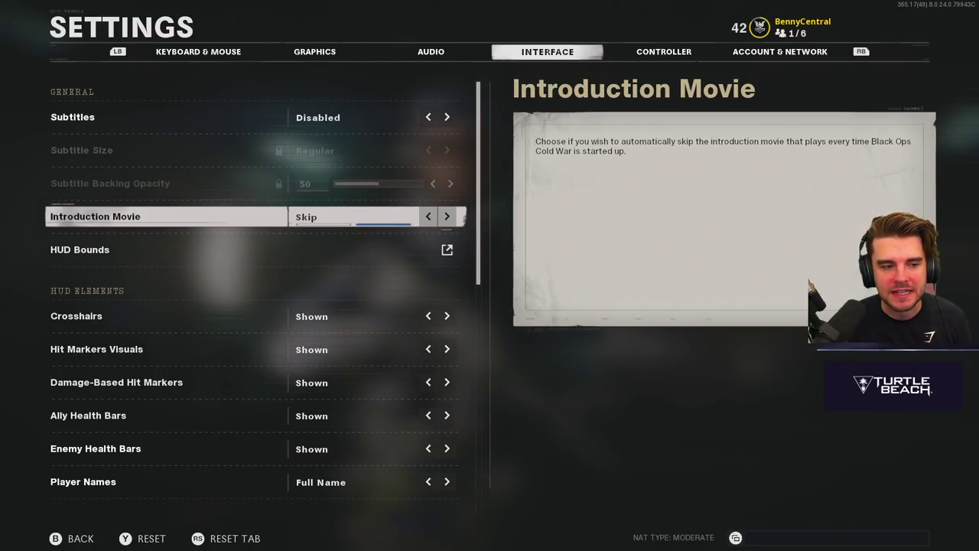
pyautogui.press('Down')
pyautogui.press('Down')
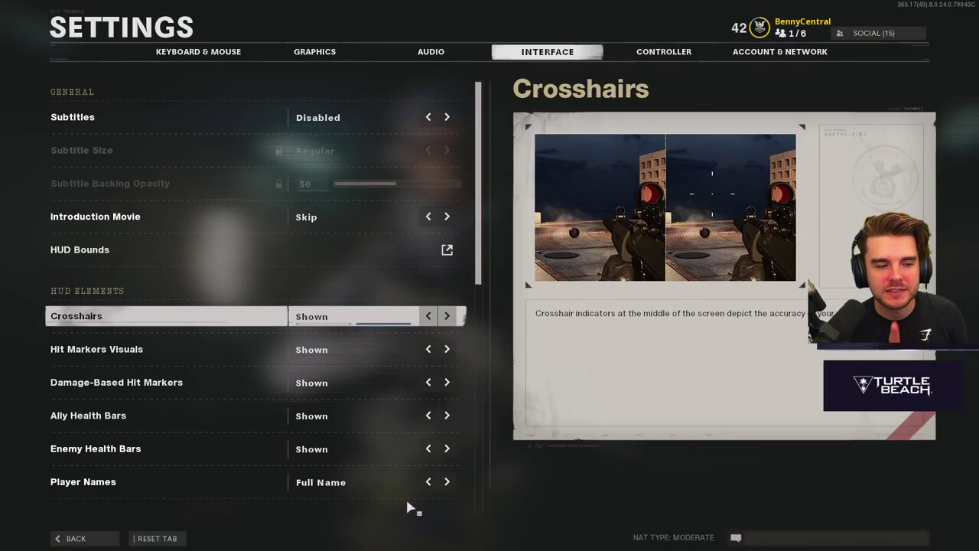
pyautogui.press('Down')
pyautogui.press('Down')
pyautogui.press('Down')
pyautogui.press('Down')
pyautogui.press('Down')
pyautogui.press('Up')
pyautogui.press('Up')
pyautogui.press('Up')
pyautogui.press('Up')
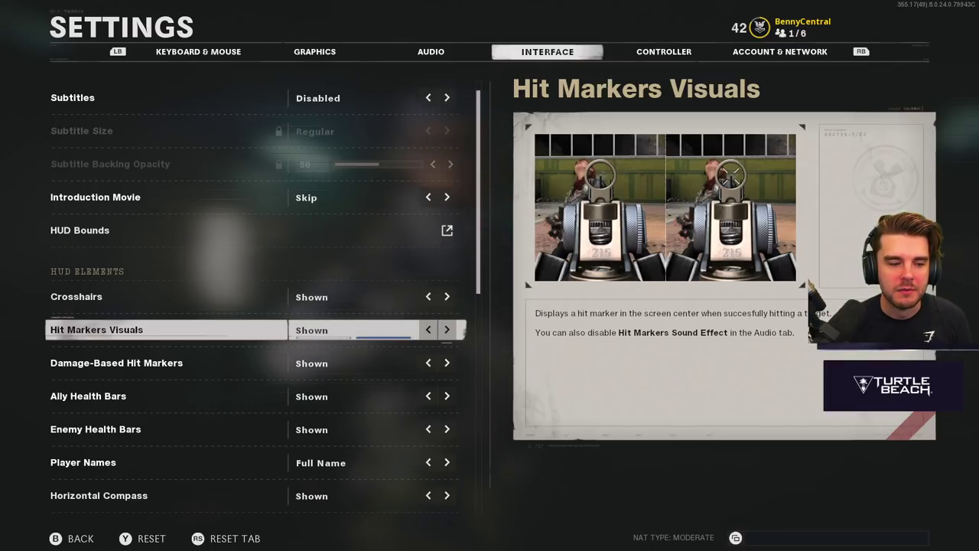
pyautogui.press('Down')
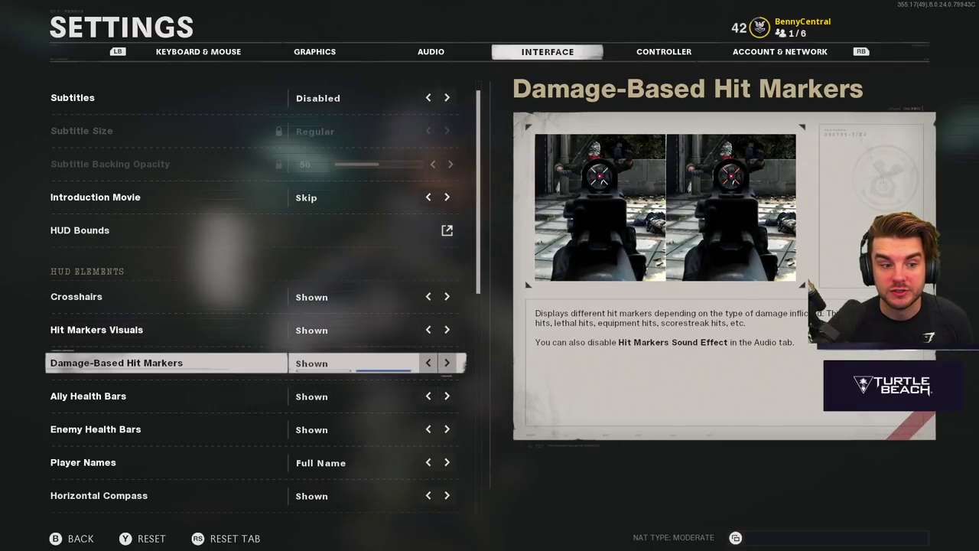
pyautogui.press('Down')
pyautogui.press('Right')
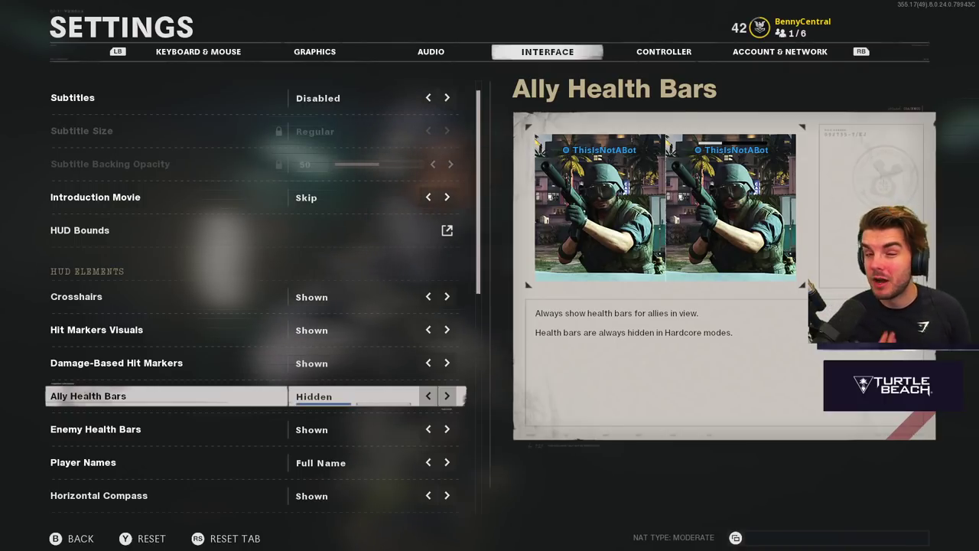
pyautogui.click(96, 429)
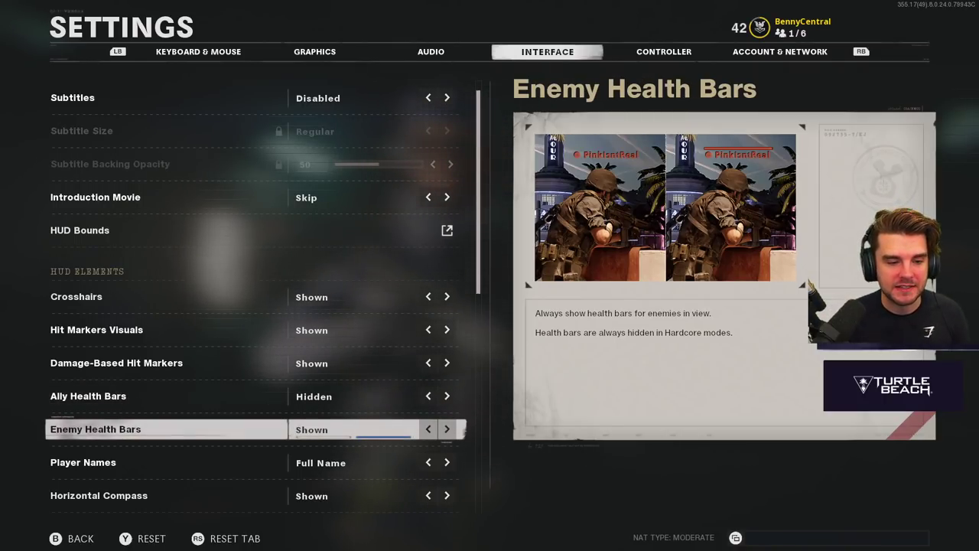
# Toggle the FPS Counter to Shown and back to Hidden, then go to the Controller tab
pyautogui.press('Down')
pyautogui.press('Down')
pyautogui.press('Down')
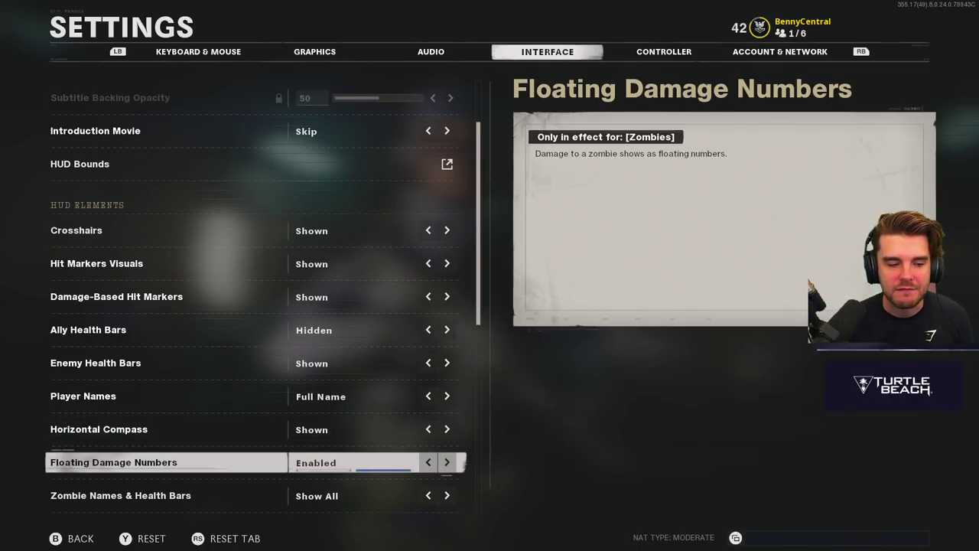
pyautogui.press('Down')
pyautogui.press('Down')
pyautogui.press('Down')
pyautogui.press('Down')
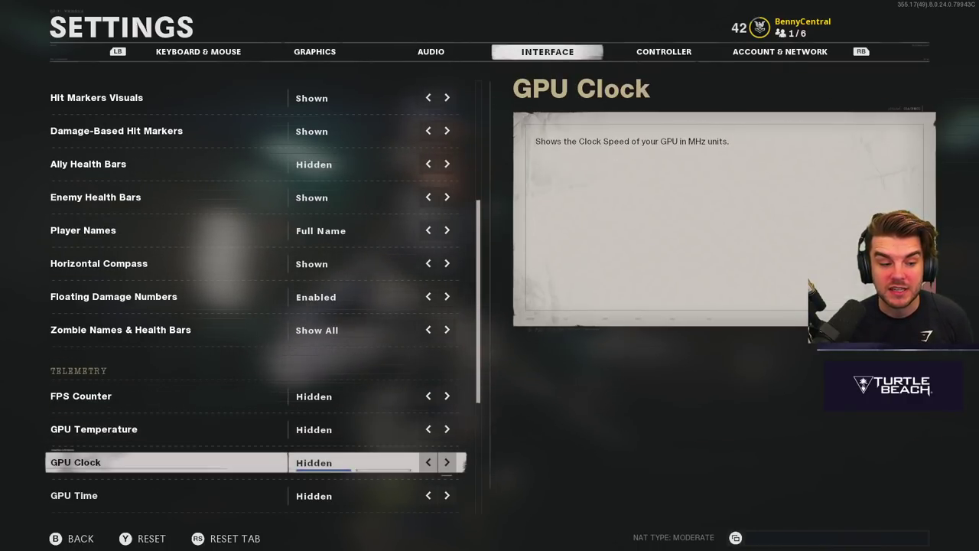
pyautogui.press('Up')
pyautogui.press('Up')
pyautogui.press('Right')
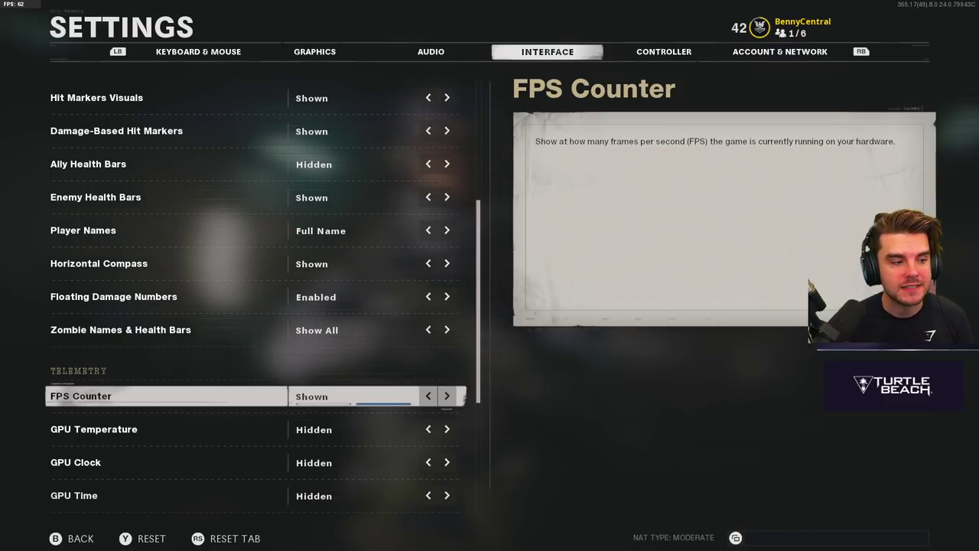
pyautogui.press('Left')
pyautogui.press('e')
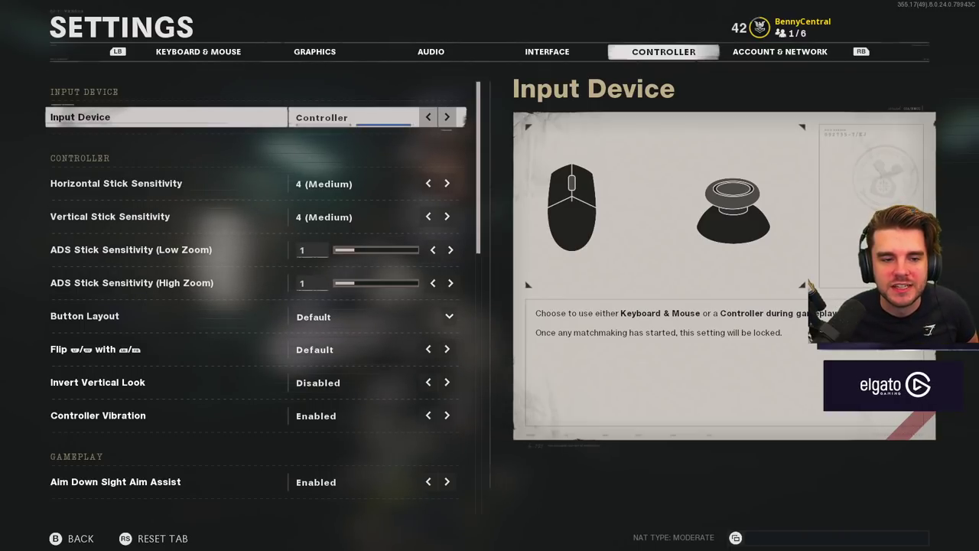
# Raise horizontal and vertical stick sensitivity to 5 and set low-zoom ADS sensitivity to 0.90
pyautogui.click(116, 183)
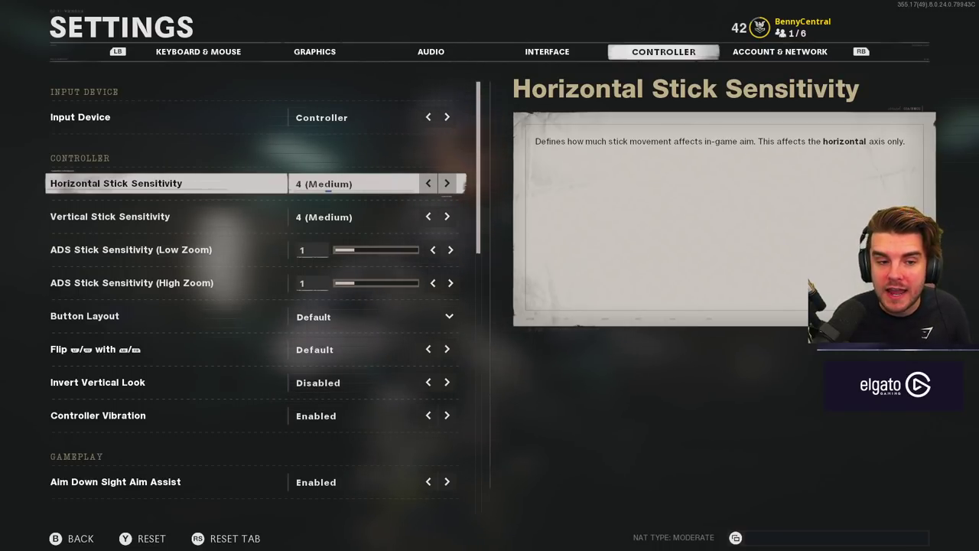
pyautogui.press('Right')
pyautogui.click(110, 216)
pyautogui.press('Right')
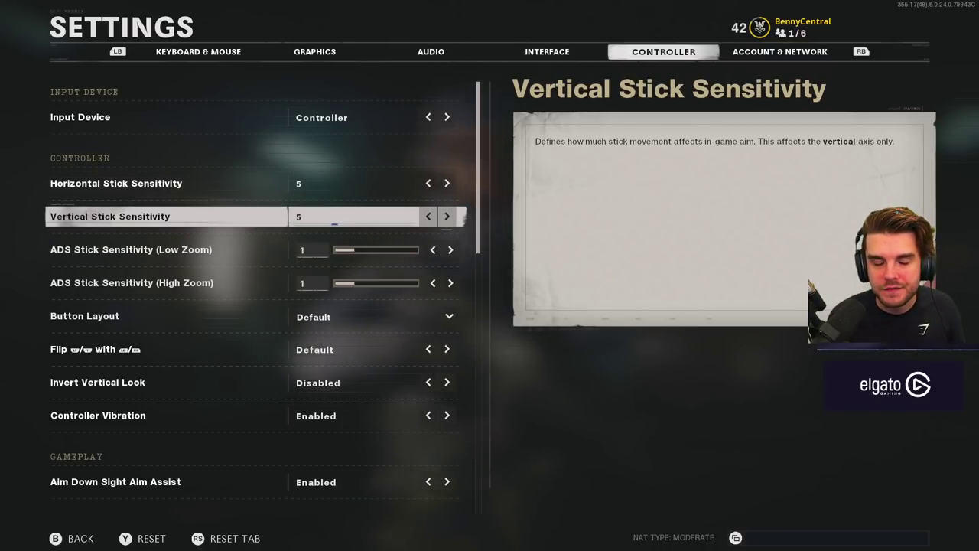
pyautogui.click(130, 250)
pyautogui.press('Left')
pyautogui.press('Left')
pyautogui.press('Left')
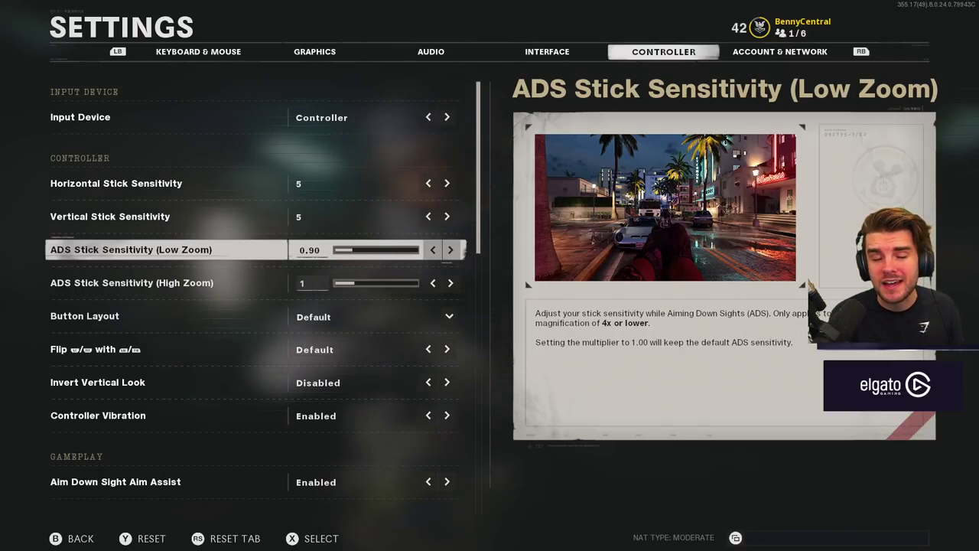
pyautogui.press('Right')
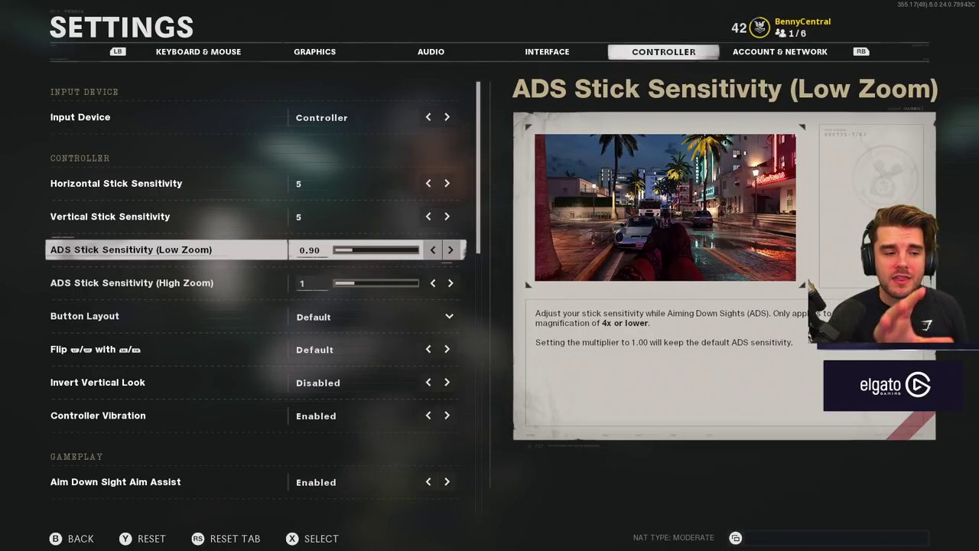
pyautogui.press('Down')
pyautogui.press('Down')
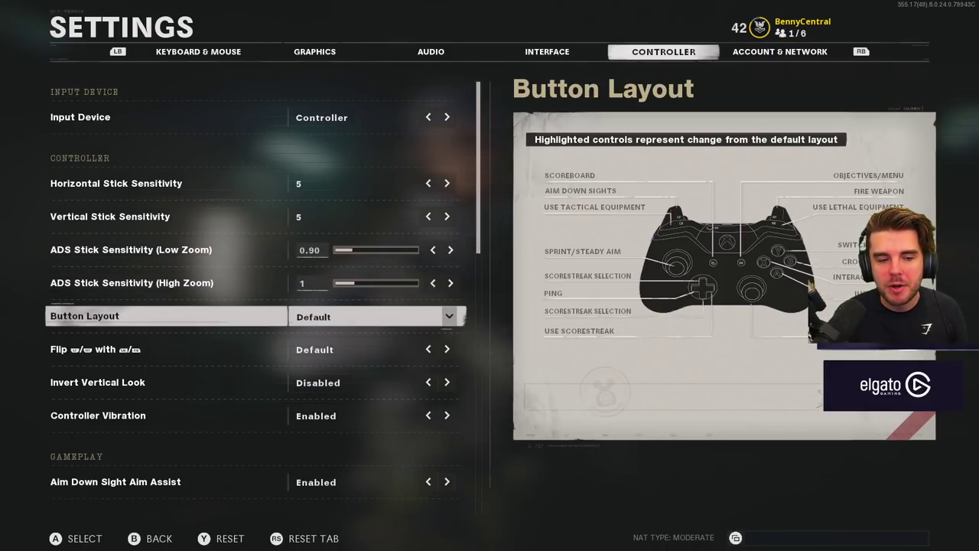
# Choose the Tactical preset for Button Layout
pyautogui.press('Return')
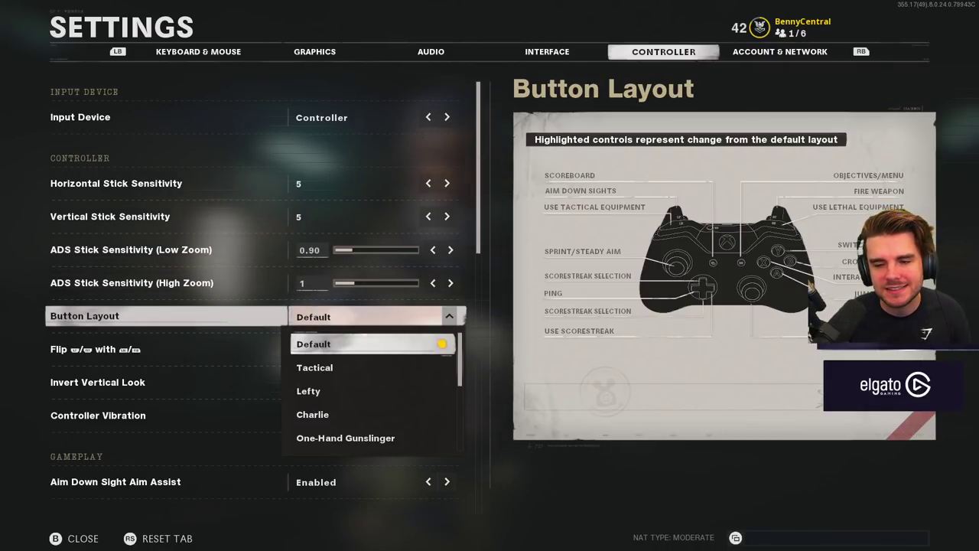
pyautogui.press('Down')
pyautogui.press('Down')
pyautogui.press('Down')
pyautogui.press('Down')
pyautogui.press('Down')
pyautogui.press('Down')
pyautogui.press('Down')
pyautogui.press('Down')
pyautogui.press('Down')
pyautogui.press('Down')
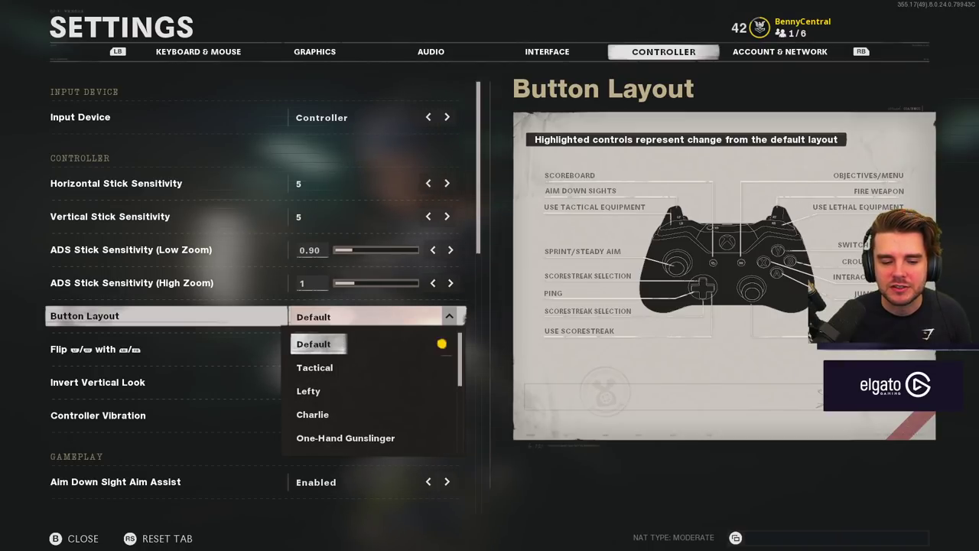
pyautogui.press('Up')
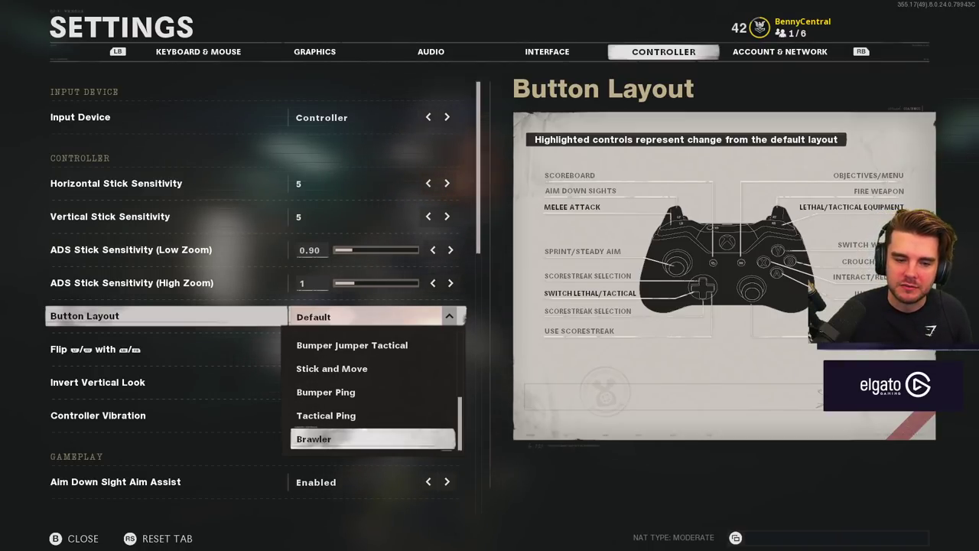
pyautogui.press('Up')
pyautogui.press('Up')
pyautogui.press('Up')
pyautogui.press('Up')
pyautogui.press('Up')
pyautogui.press('Up')
pyautogui.press('Up')
pyautogui.press('Up')
pyautogui.press('Up')
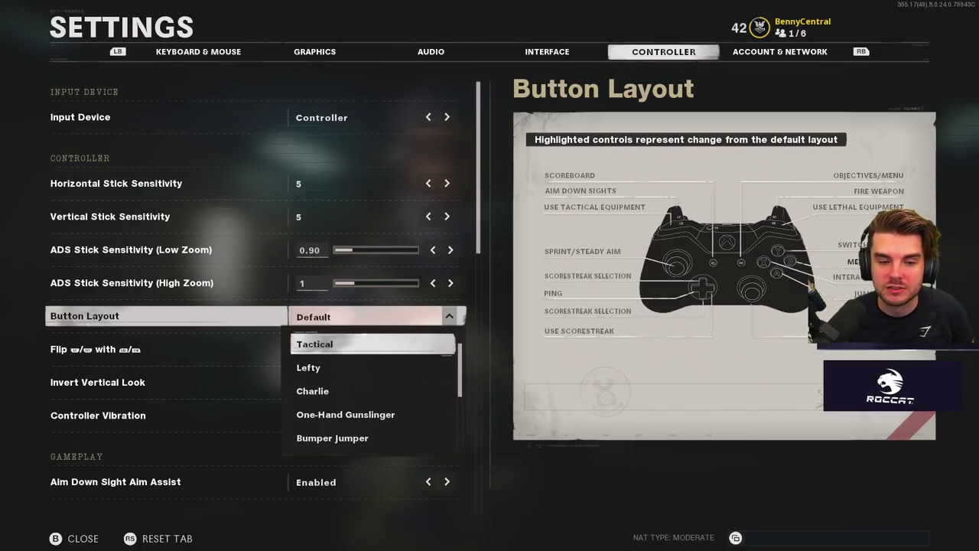
pyautogui.press('Return')
# Set Controller Vibration to Disabled
pyautogui.press('Down')
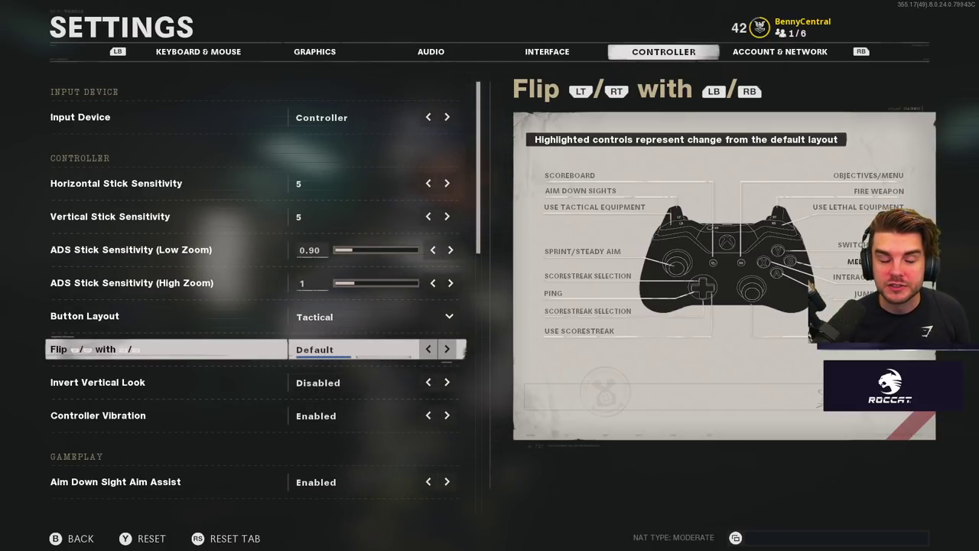
pyautogui.click(98, 382)
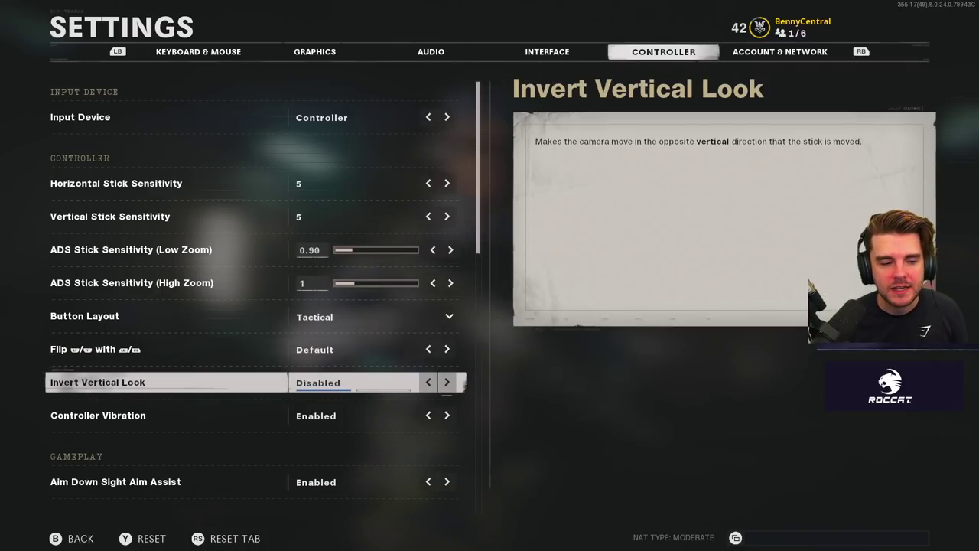
pyautogui.click(98, 415)
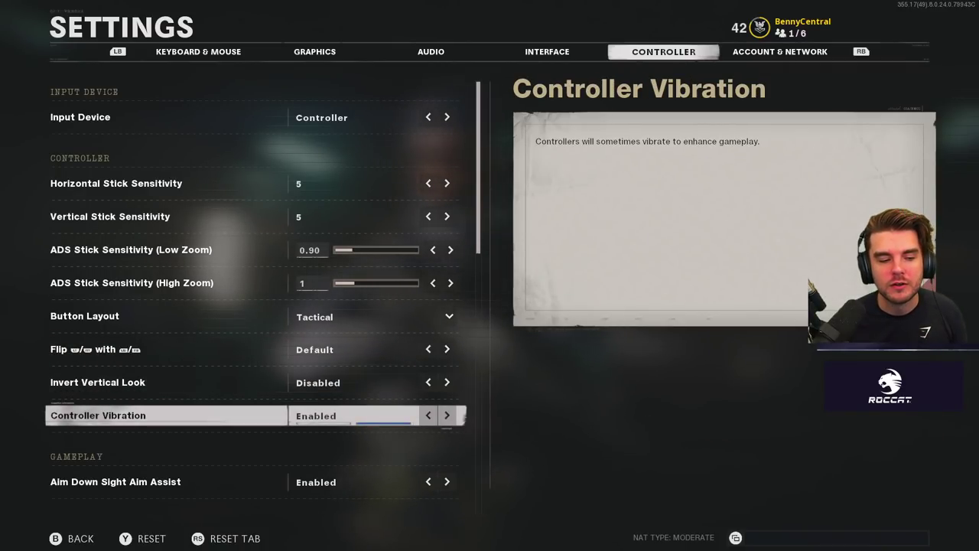
pyautogui.press('Left')
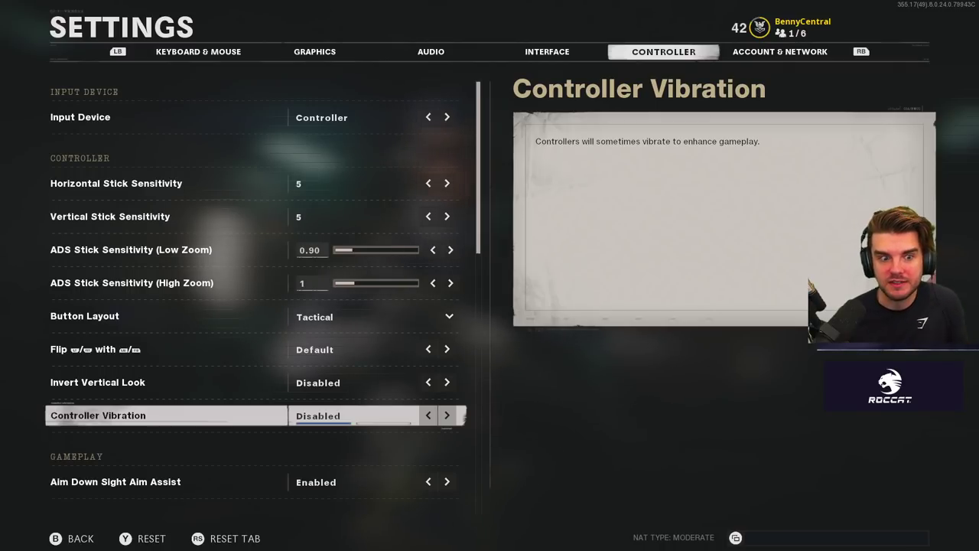
# Set Airborne Mantle Behavior to Manual
pyautogui.press('Down')
pyautogui.press('Down')
pyautogui.press('Down')
pyautogui.press('Down')
pyautogui.press('Down')
pyautogui.press('Down')
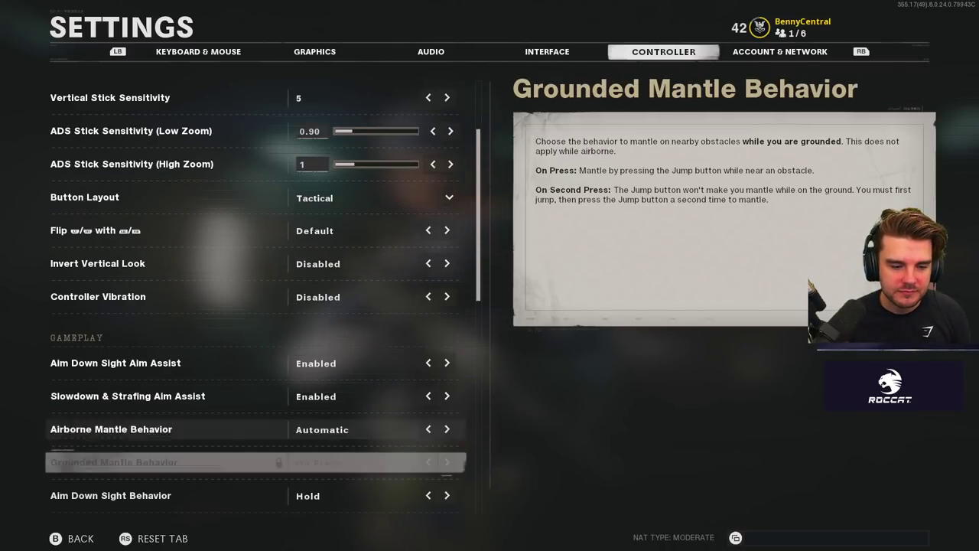
pyautogui.press('Up')
pyautogui.press('Up')
pyautogui.press('Up')
pyautogui.press('Up')
pyautogui.press('Up')
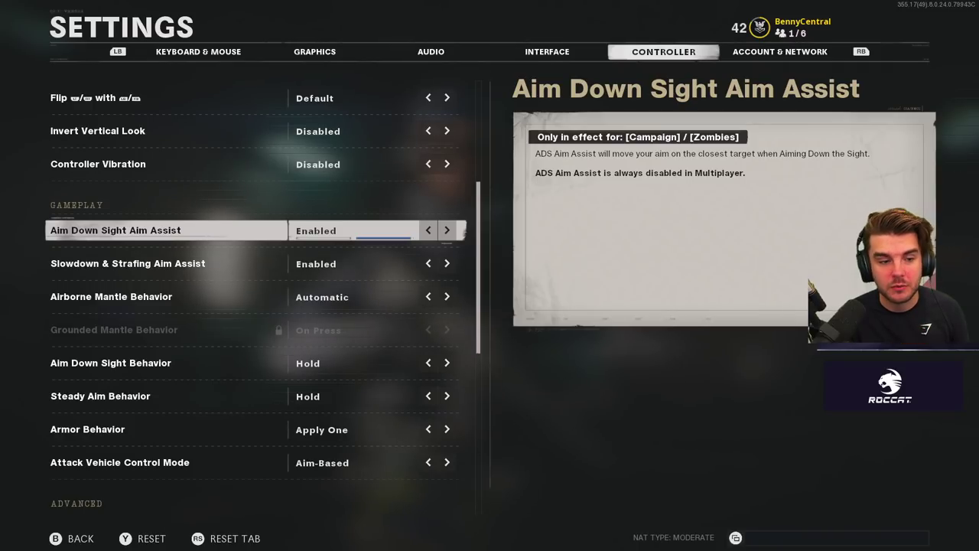
pyautogui.press('Down')
pyautogui.press('Down')
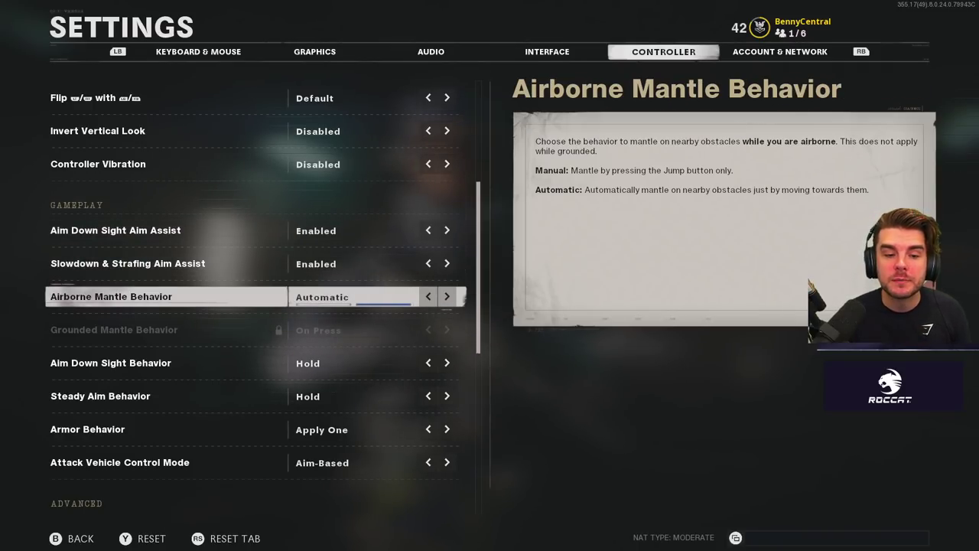
pyautogui.press('Left')
pyautogui.press('Down')
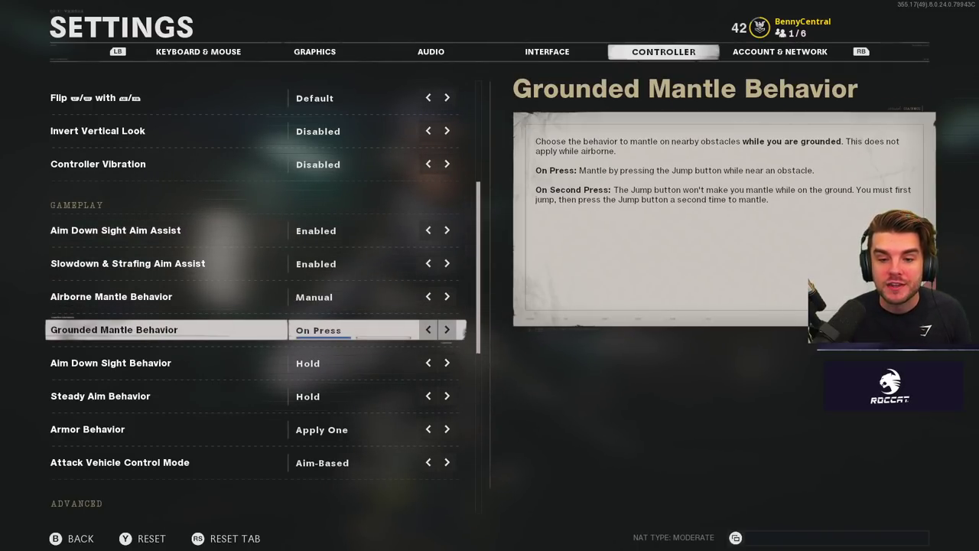
pyautogui.press('Up')
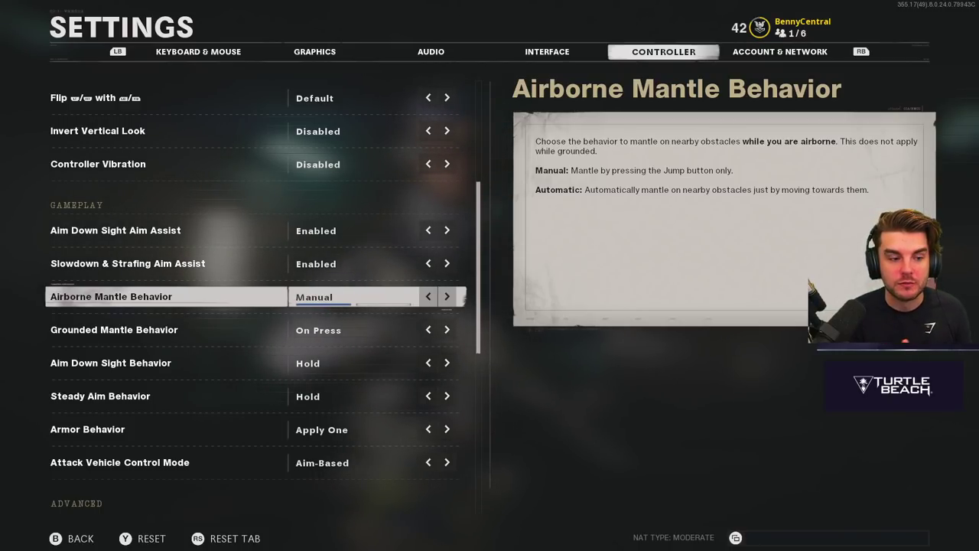
# Set Armor Behavior to Apply One and leave Attack Vehicle Control Mode on Aim-Based
pyautogui.click(114, 330)
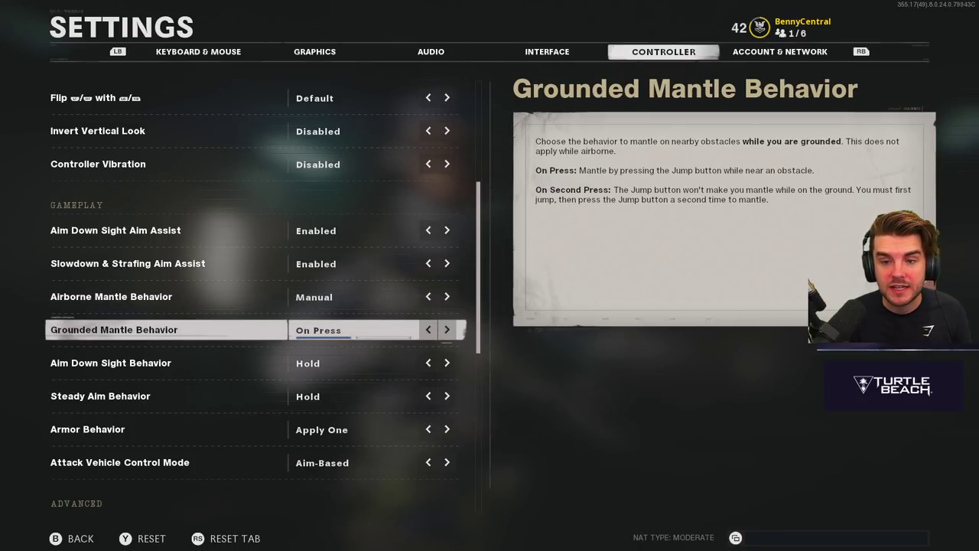
pyautogui.click(111, 362)
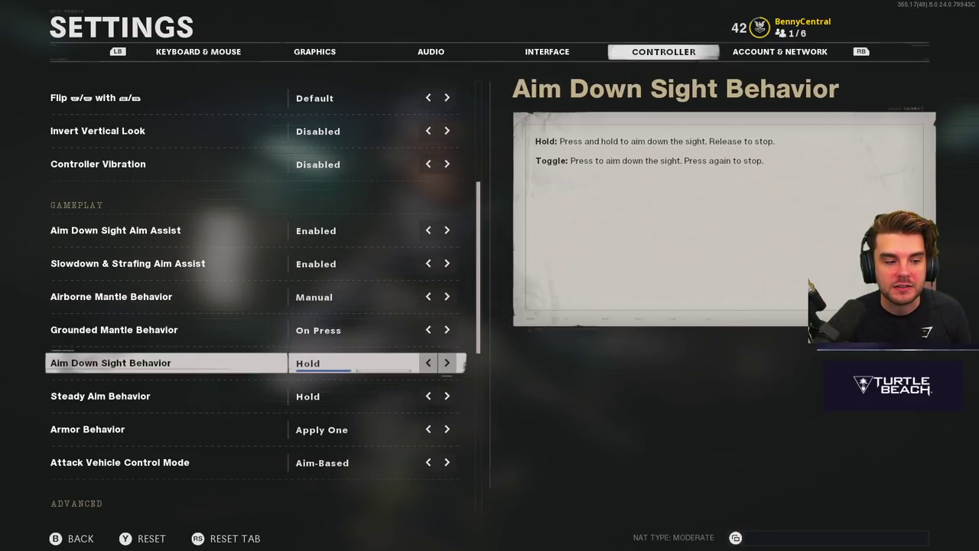
pyautogui.click(100, 396)
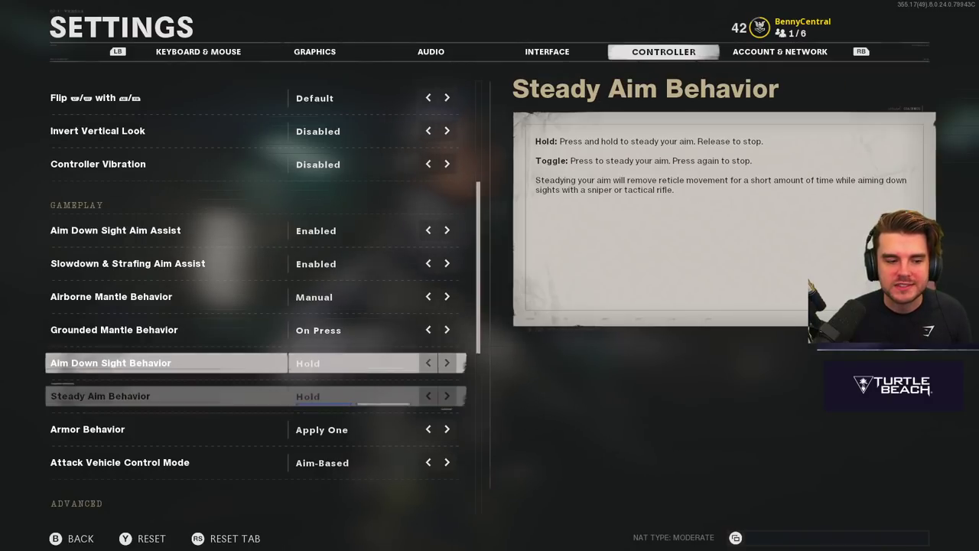
pyautogui.click(87, 429)
pyautogui.press('Right')
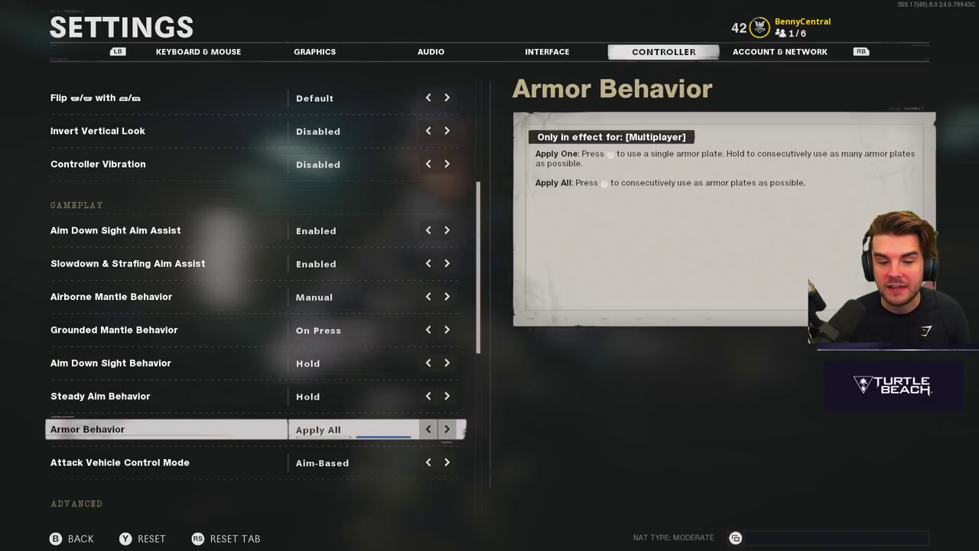
pyautogui.press('Left')
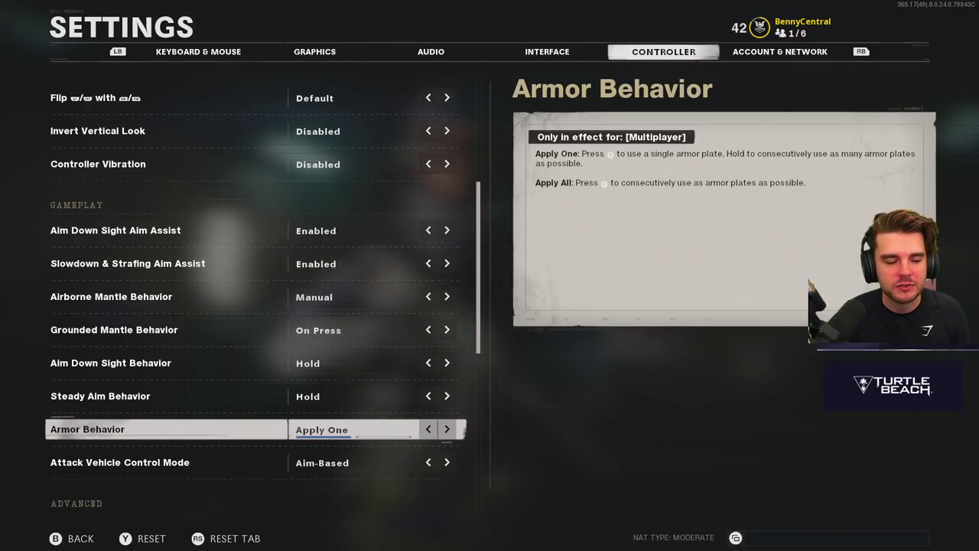
pyautogui.click(119, 462)
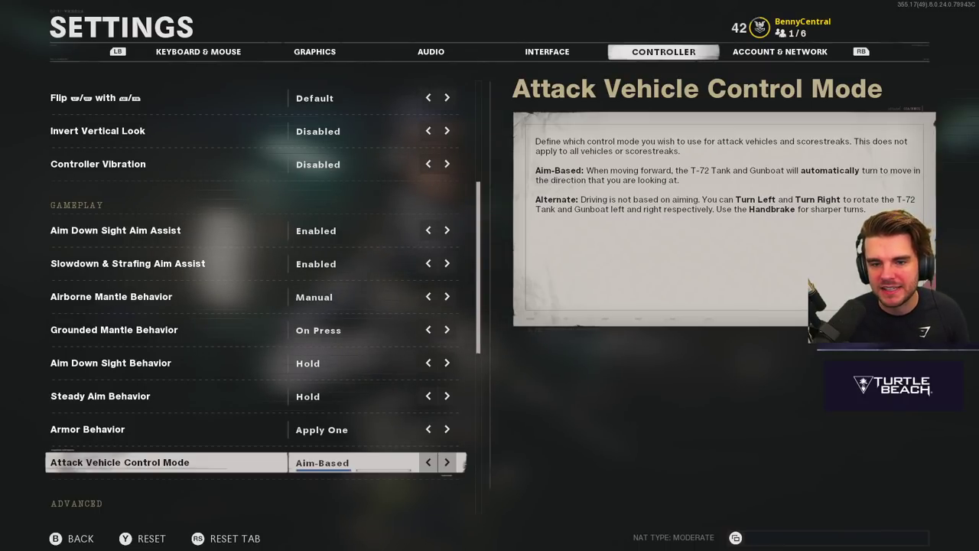
# Lower the Left Stick Min Input Threshold from 20 to 10
pyautogui.press('Down')
pyautogui.press('Down')
pyautogui.press('Down')
pyautogui.press('Down')
pyautogui.press('Down')
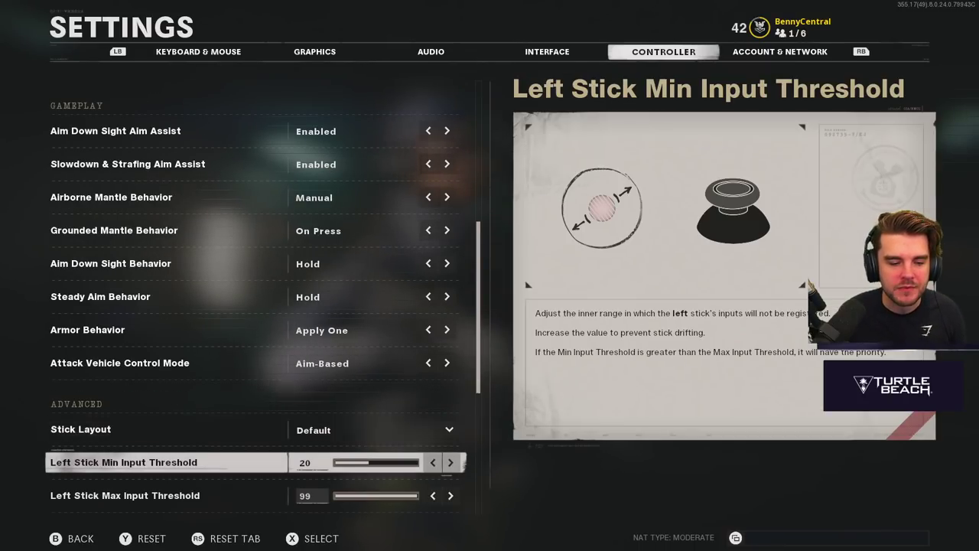
pyautogui.press('Down')
pyautogui.press('Up')
pyautogui.press('Up')
pyautogui.press('Up')
pyautogui.press('Up')
pyautogui.press('Up')
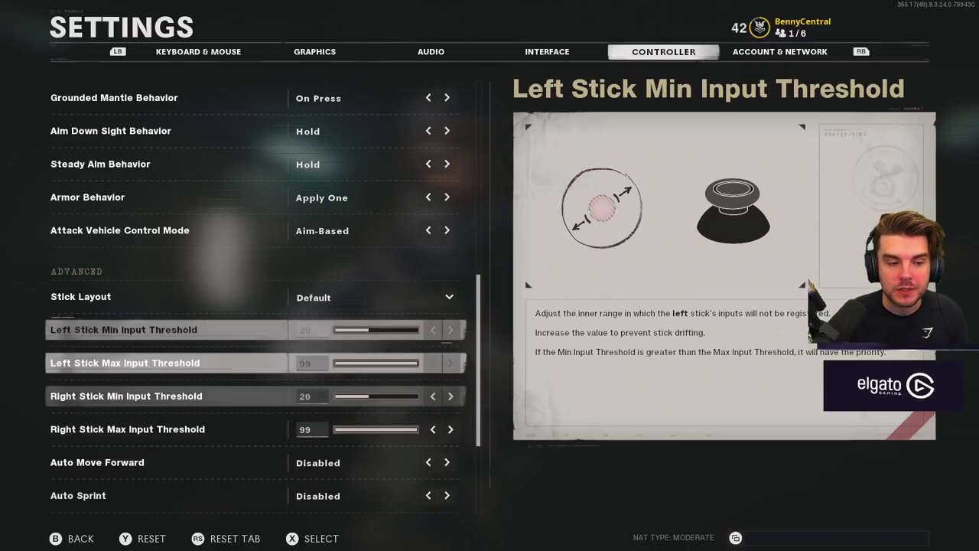
pyautogui.press('Down')
pyautogui.press('Left')
pyautogui.press('Left')
pyautogui.press('Left')
pyautogui.press('Left')
pyautogui.press('Left')
pyautogui.press('Left')
pyautogui.press('Left')
pyautogui.press('Left')
pyautogui.press('Left')
pyautogui.press('Left')
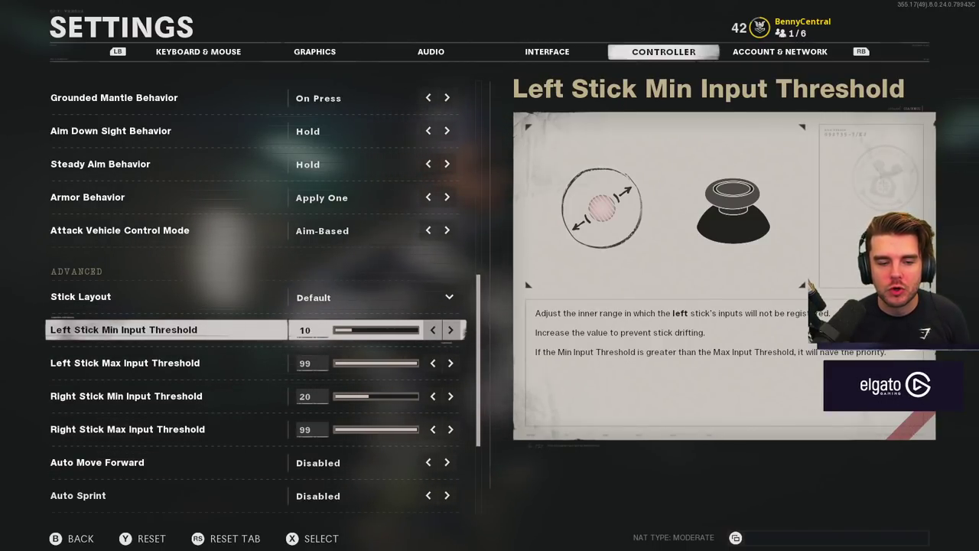
pyautogui.press('Down')
pyautogui.press('Down')
pyautogui.press('Left')
pyautogui.press('Left')
pyautogui.press('Left')
pyautogui.press('Left')
pyautogui.press('Left')
pyautogui.press('Left')
pyautogui.press('Left')
pyautogui.press('Left')
pyautogui.press('Left')
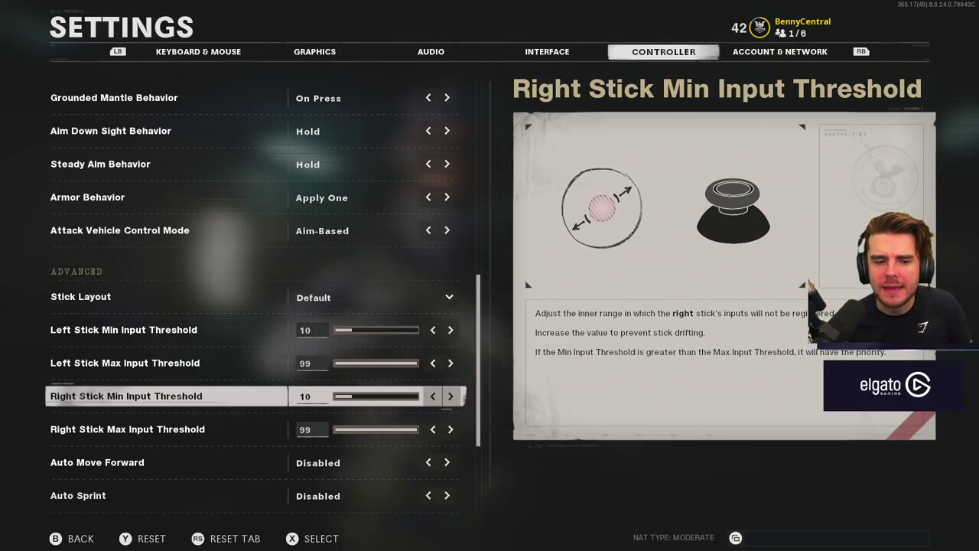
# Bring the Right Stick Min Input Threshold to 10, keeping its maximum at 99
pyautogui.click(127, 429)
pyautogui.click(126, 396)
pyautogui.click(127, 429)
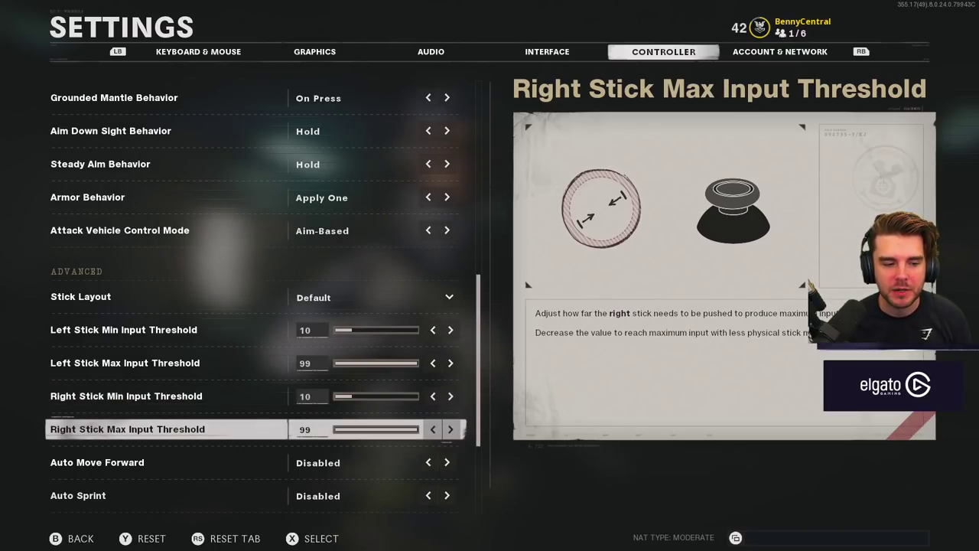
pyautogui.click(127, 396)
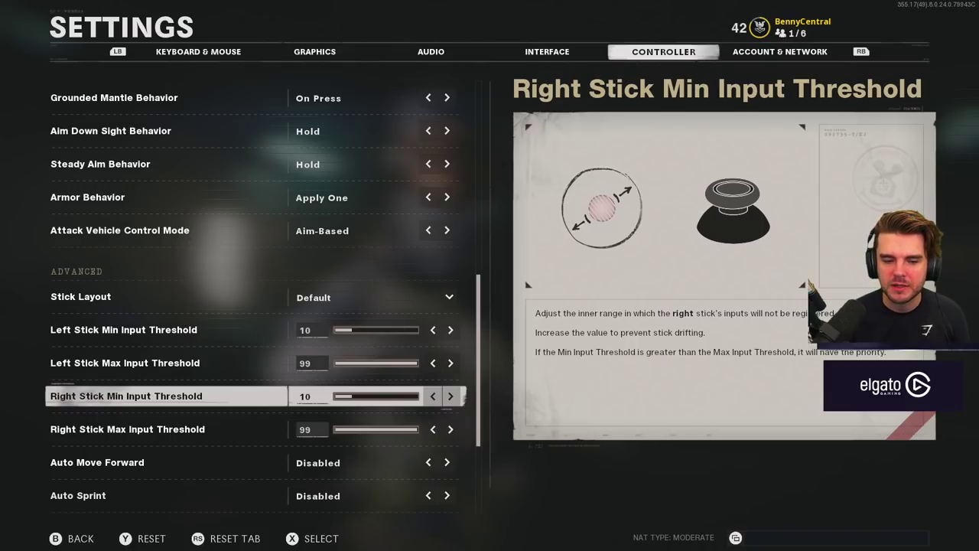
pyautogui.click(127, 429)
pyautogui.click(97, 461)
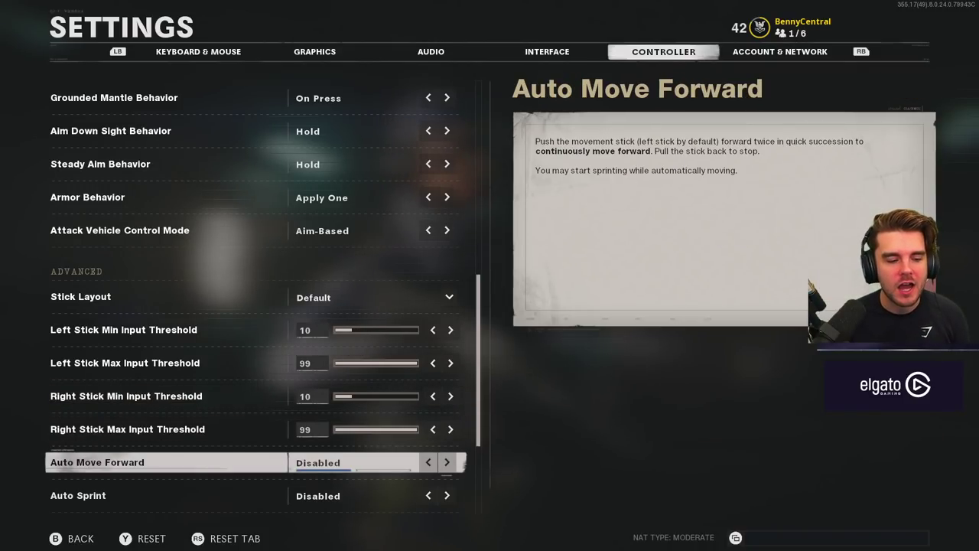
# Toggle Auto Sprint on and back off, leaving it disabled
pyautogui.press('Down')
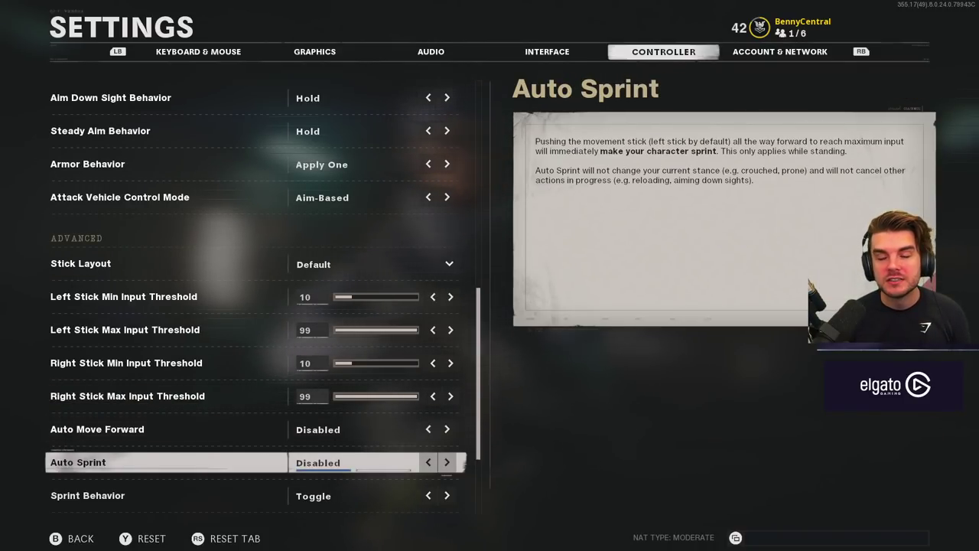
pyautogui.press('Right')
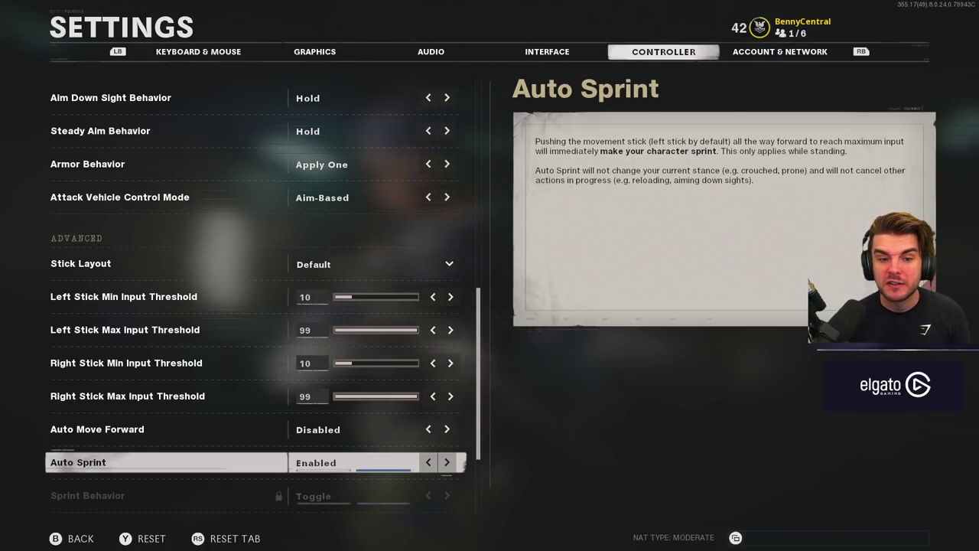
pyautogui.press('Left')
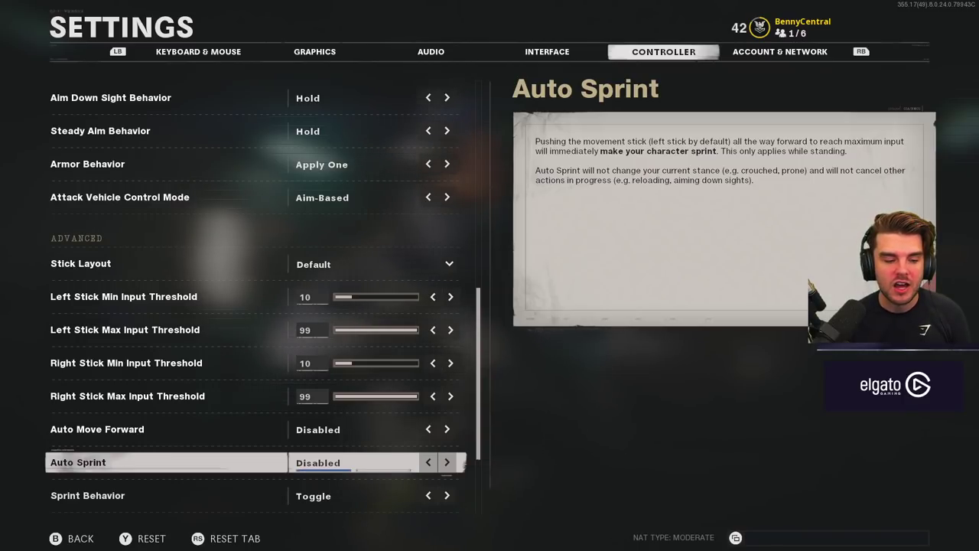
pyautogui.press('Down')
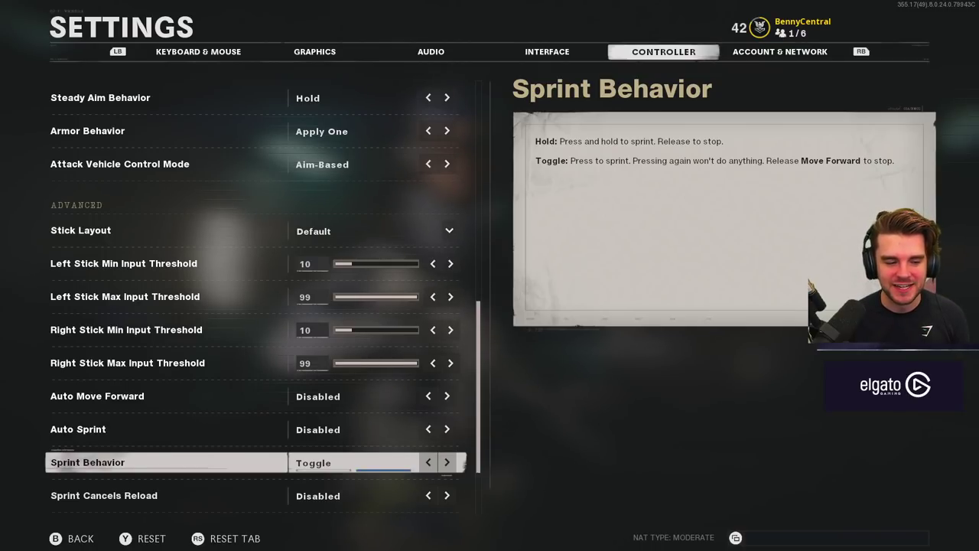
pyautogui.press('Down')
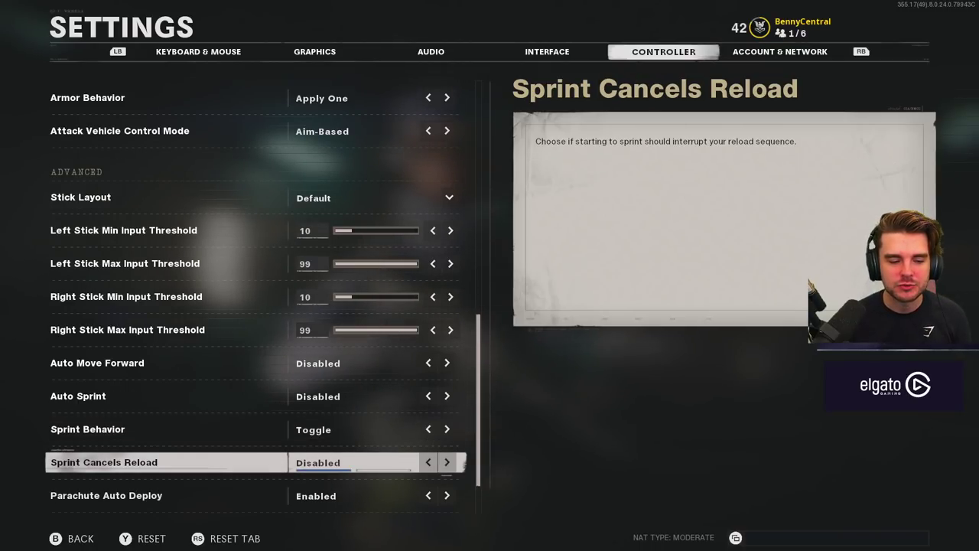
# Set Parachute Auto Deploy to Disabled and keep Equipment Behavior on Hold
pyautogui.press('Down')
pyautogui.press('Left')
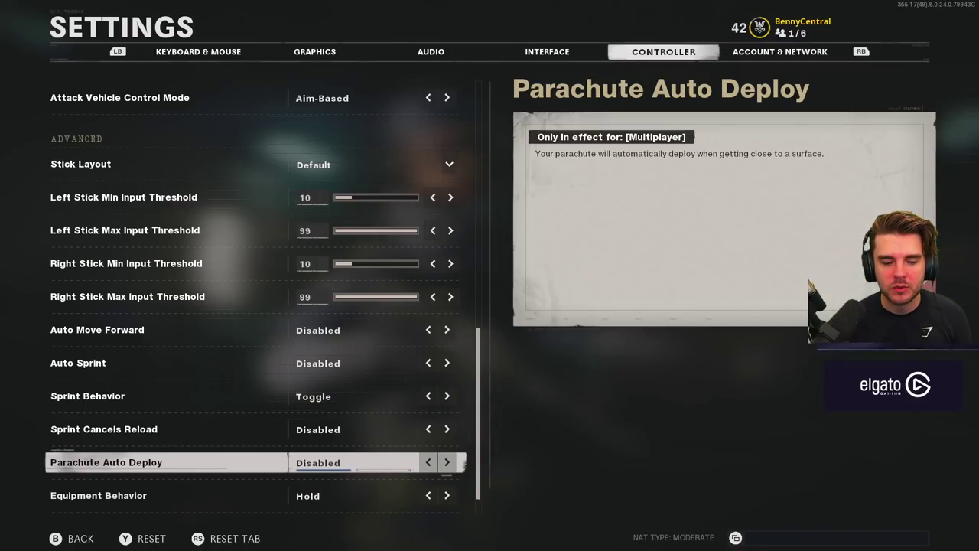
pyautogui.press('Down')
pyautogui.press('Right')
pyautogui.press('Left')
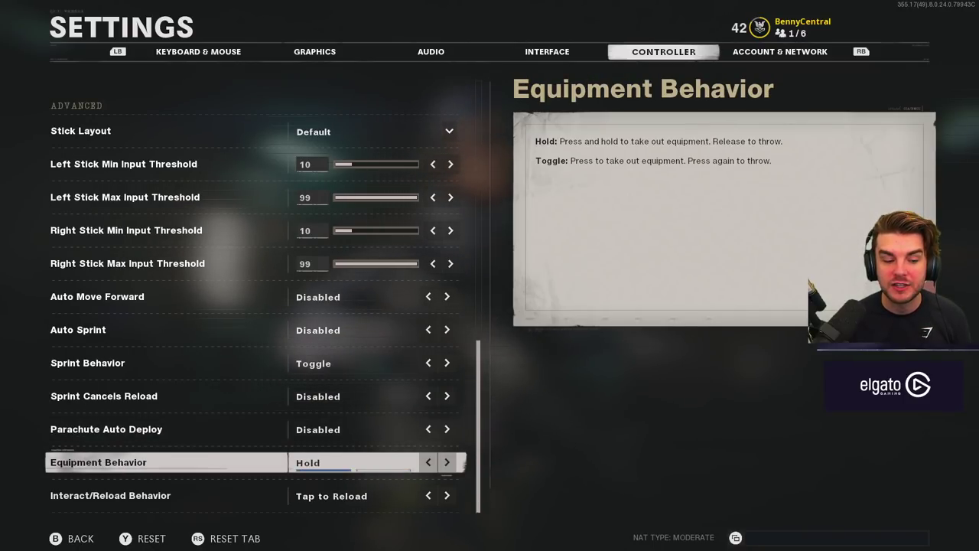
pyautogui.press('Down')
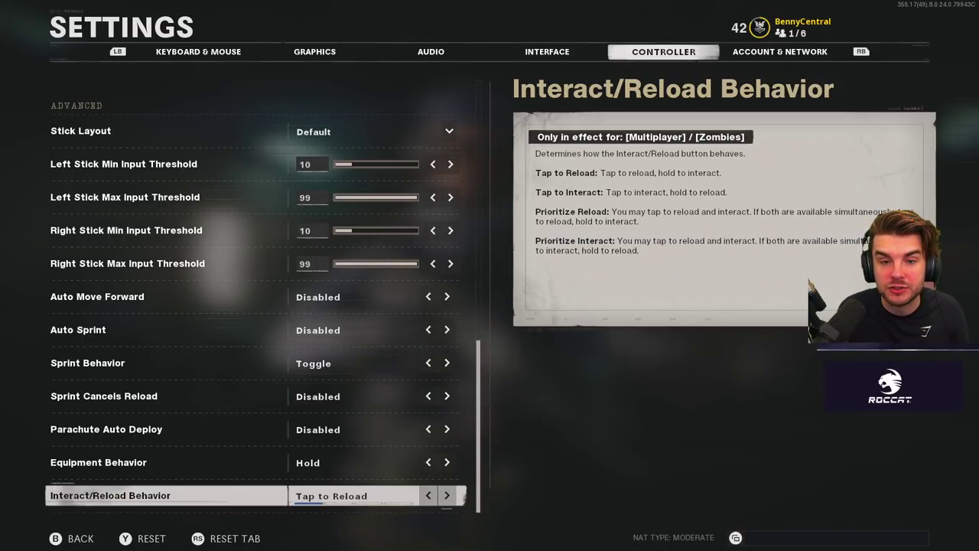
pyautogui.press('Up')
pyautogui.press('Up')
pyautogui.press('Up')
pyautogui.press('Up')
pyautogui.press('Up')
pyautogui.press('Up')
pyautogui.press('Up')
pyautogui.press('Up')
pyautogui.press('Up')
pyautogui.press('Up')
pyautogui.press('Up')
pyautogui.press('Up')
pyautogui.press('Up')
pyautogui.press('Up')
pyautogui.press('Up')
pyautogui.press('Up')
pyautogui.press('Up')
pyautogui.press('Up')
pyautogui.press('Up')
pyautogui.press('Up')
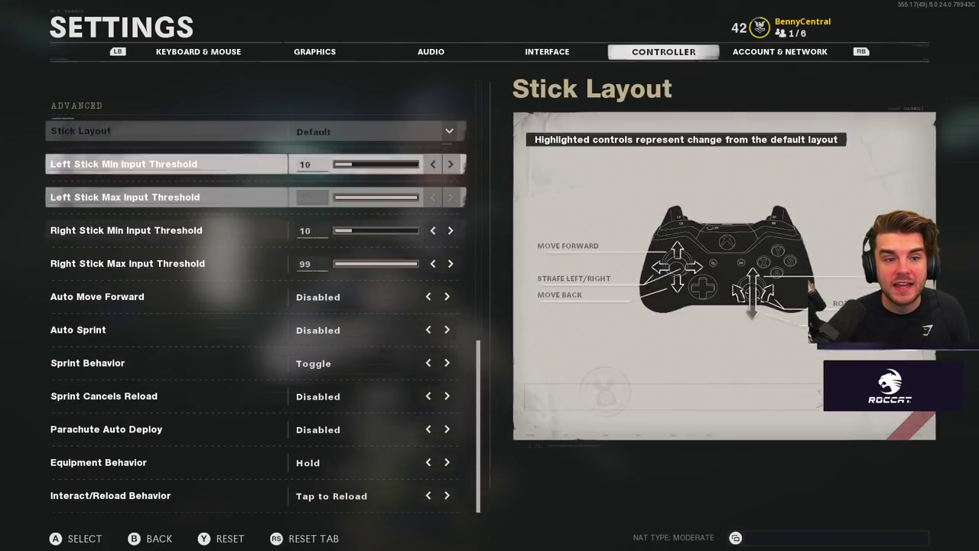
# Cycle through the Account & Network, Controller and Graphics tabs, then exit Settings to the Multiplayer Loadout screen showing Create a Class
pyautogui.press('e')
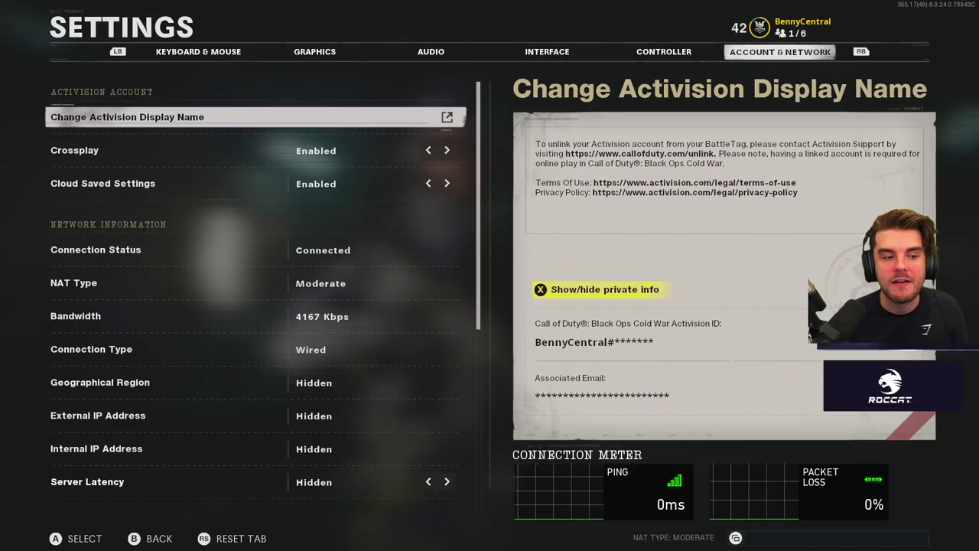
pyautogui.press('q')
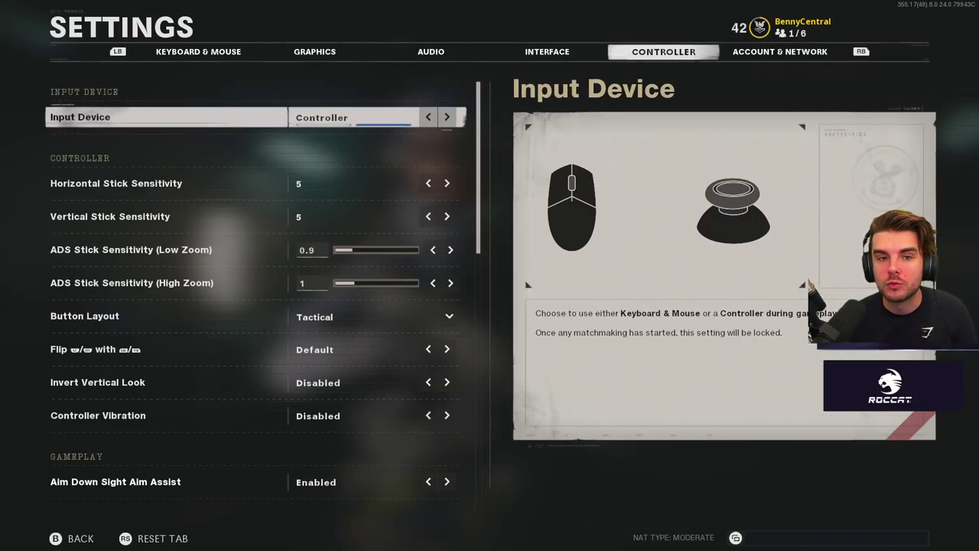
pyautogui.press('q')
pyautogui.press('q')
pyautogui.press('q')
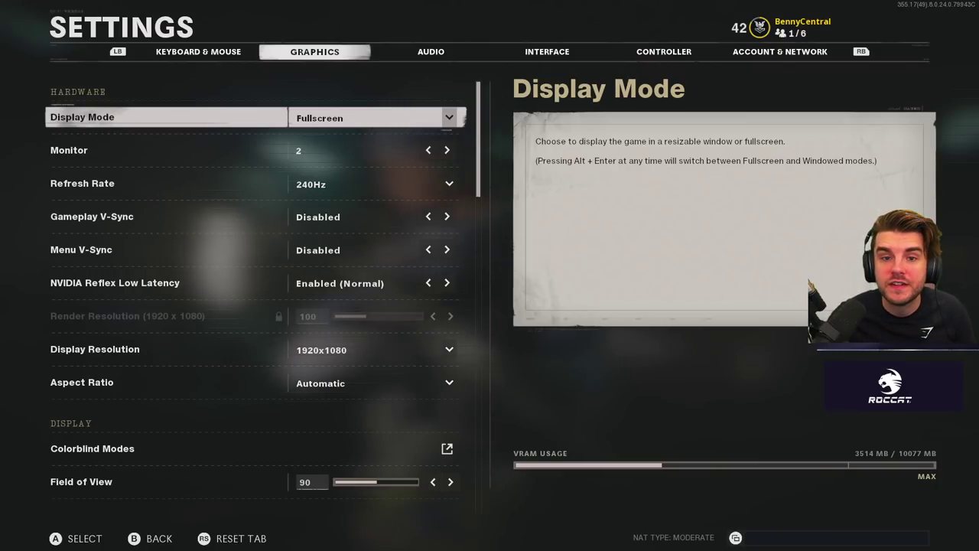
pyautogui.press('Escape')
pyautogui.press('e')
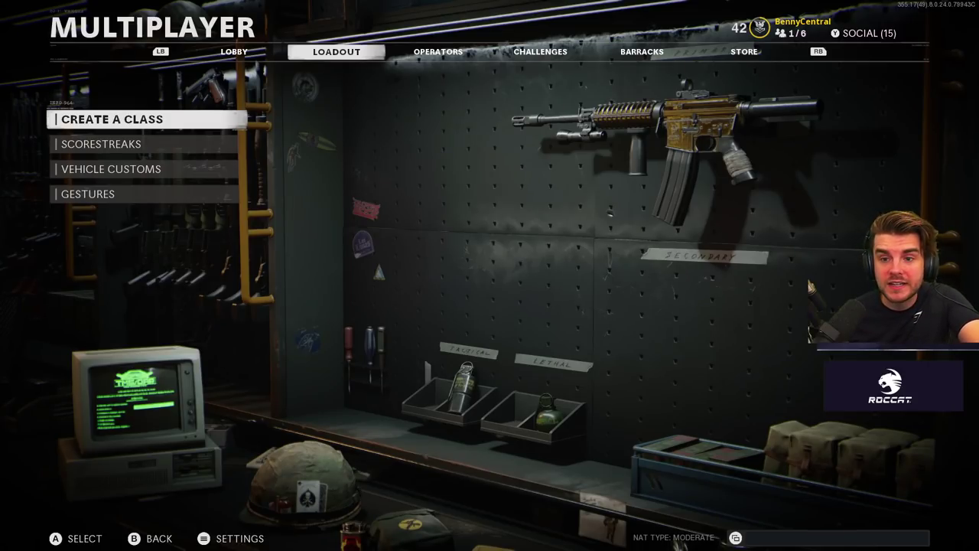
pyautogui.press('Return')
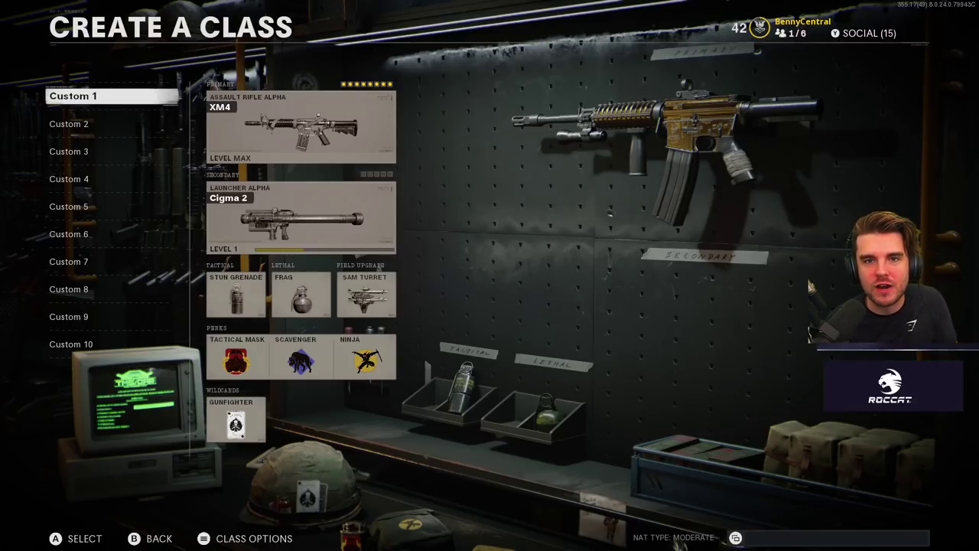
pyautogui.press('Escape')
pyautogui.press('e')
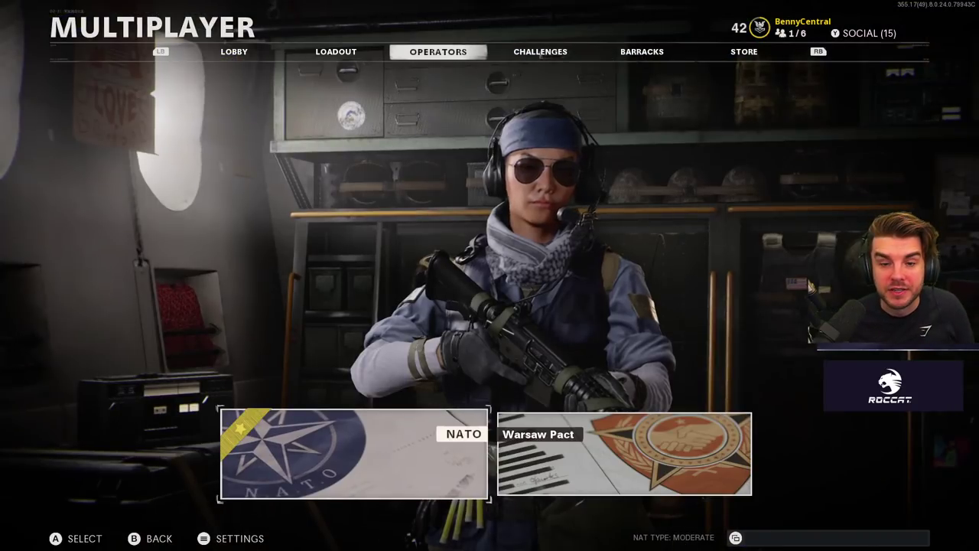
pyautogui.press('q')
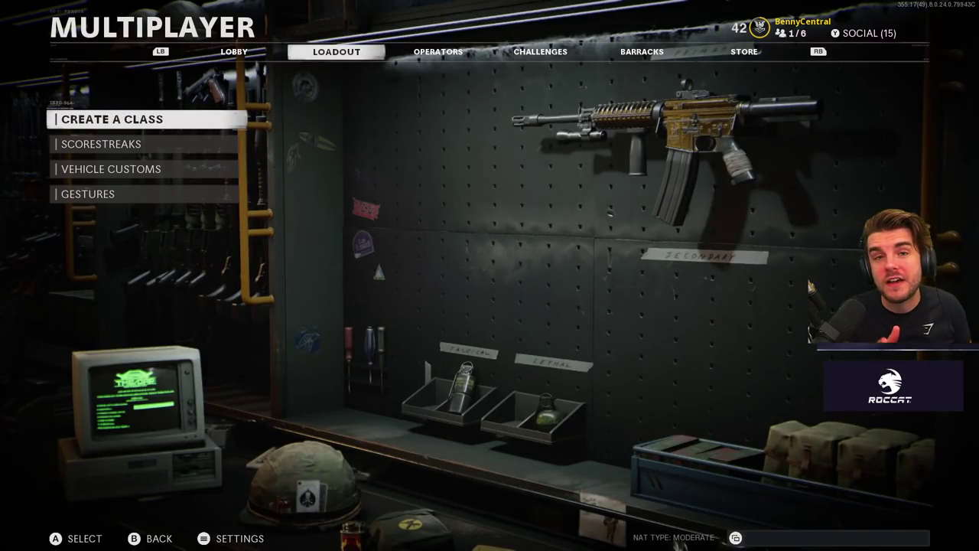